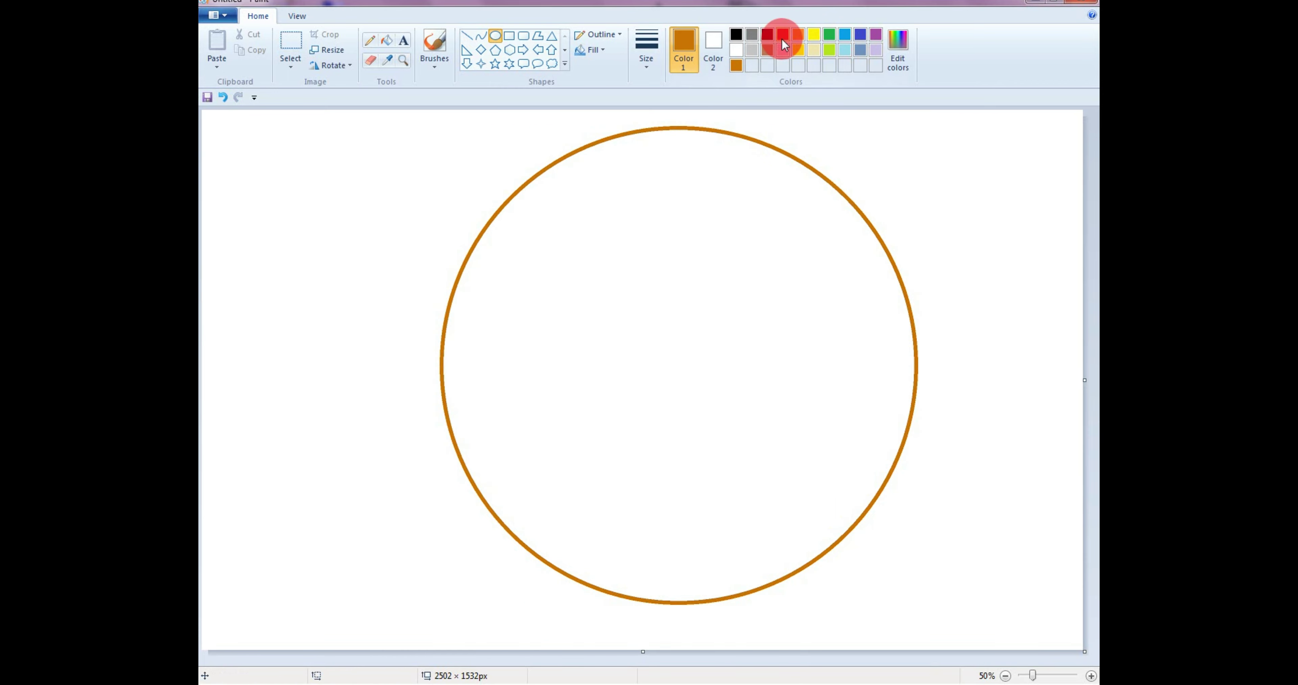
Fill the large circle with golden yellow.
left_click(798, 50)
left_click(387, 40)
left_click(660, 271)
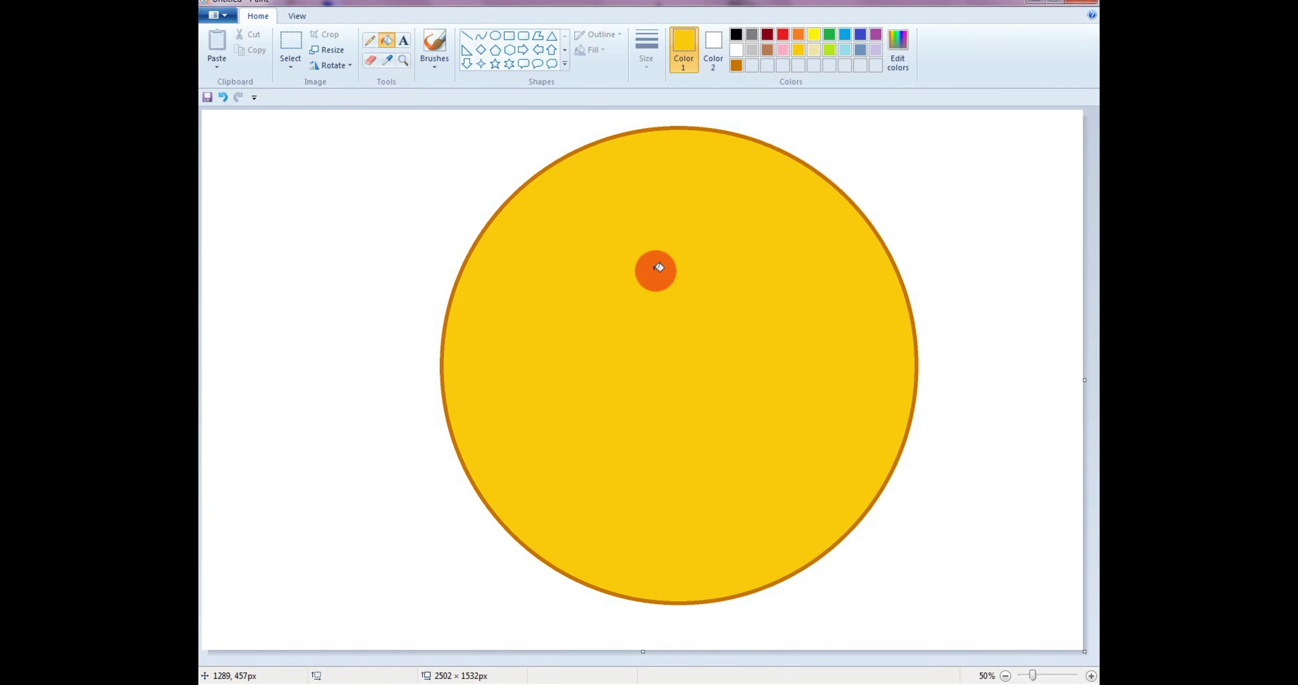
Draw an arched left eyebrow outline in the circle's upper left from connected black curves and fill it black.
left_click(735, 34)
left_click(481, 36)
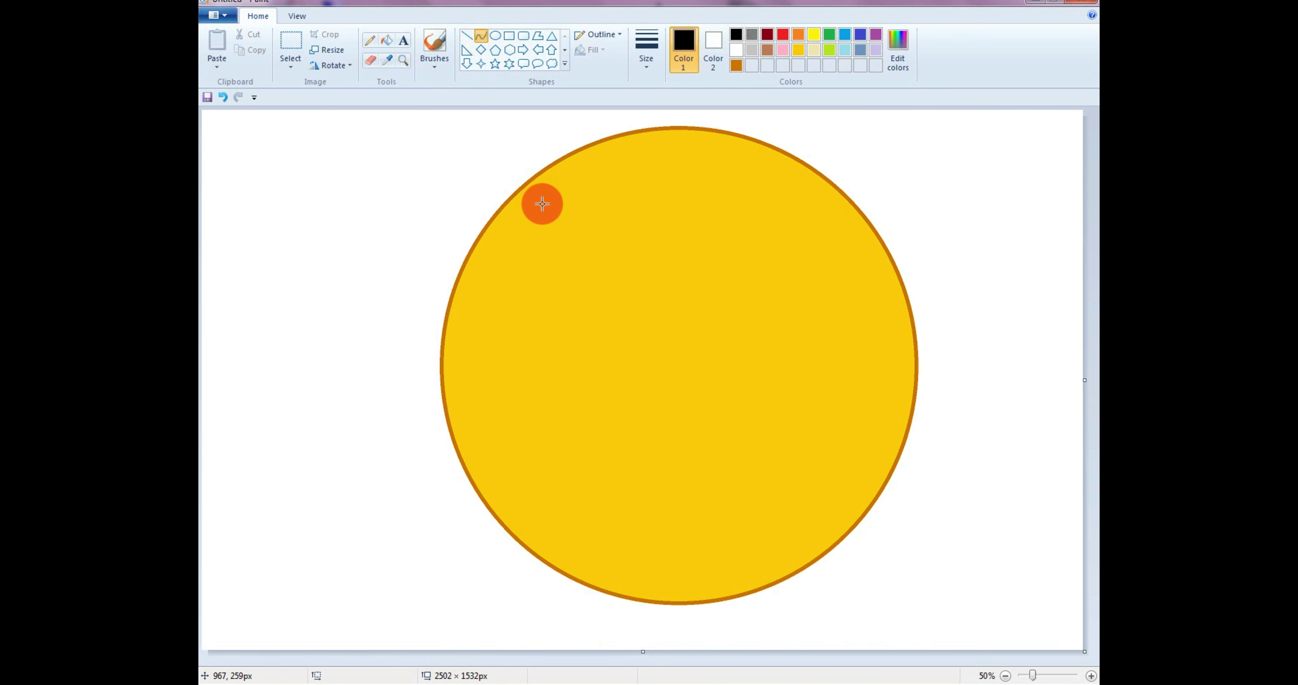
mouse_move(537, 236)
left_mouse_down()
mouse_move(610, 223)
mouse_move(549, 229)
mouse_move(602, 209)
left_mouse_up()
left_click(681, 208)
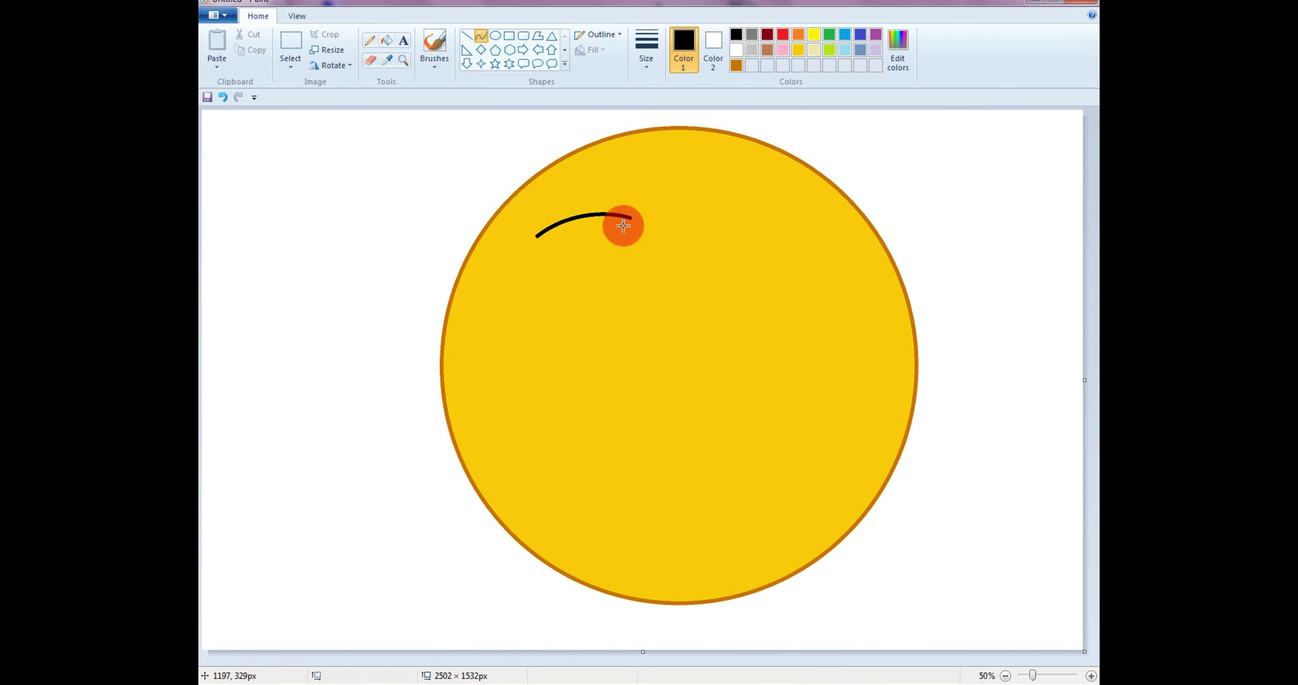
left_click_drag(639, 236, 640, 238)
left_click_drag(630, 218, 641, 226)
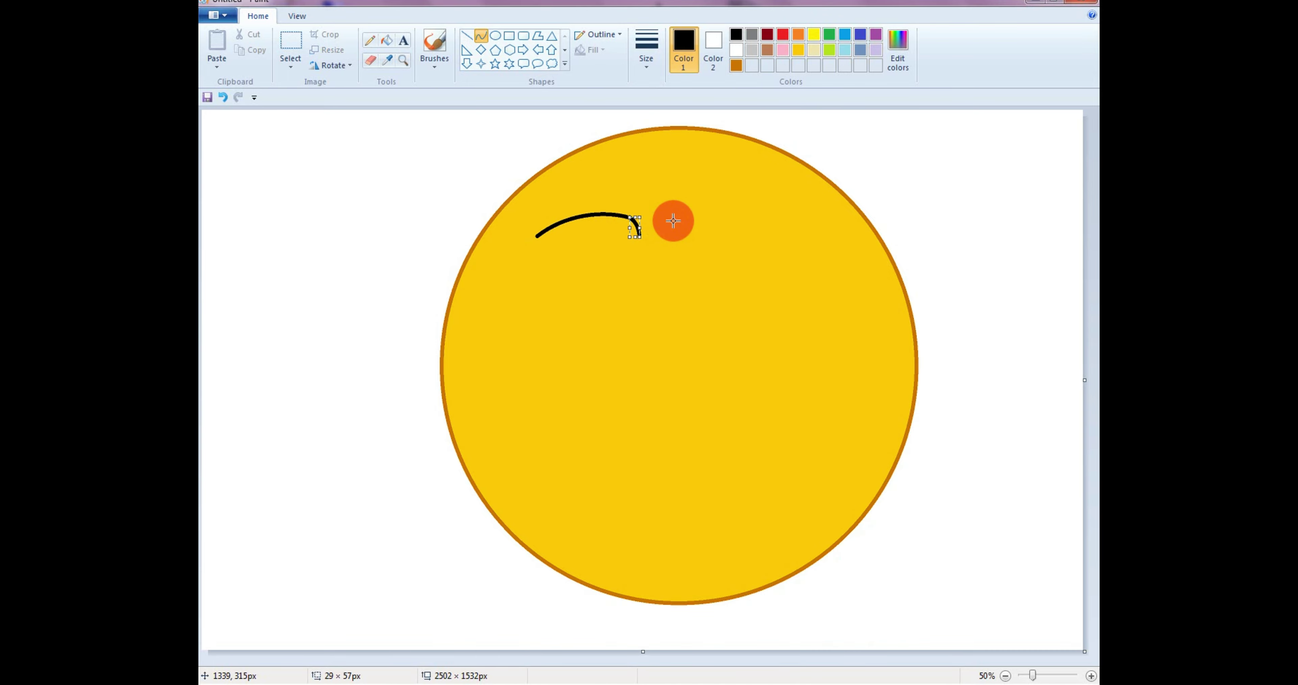
left_click(673, 221)
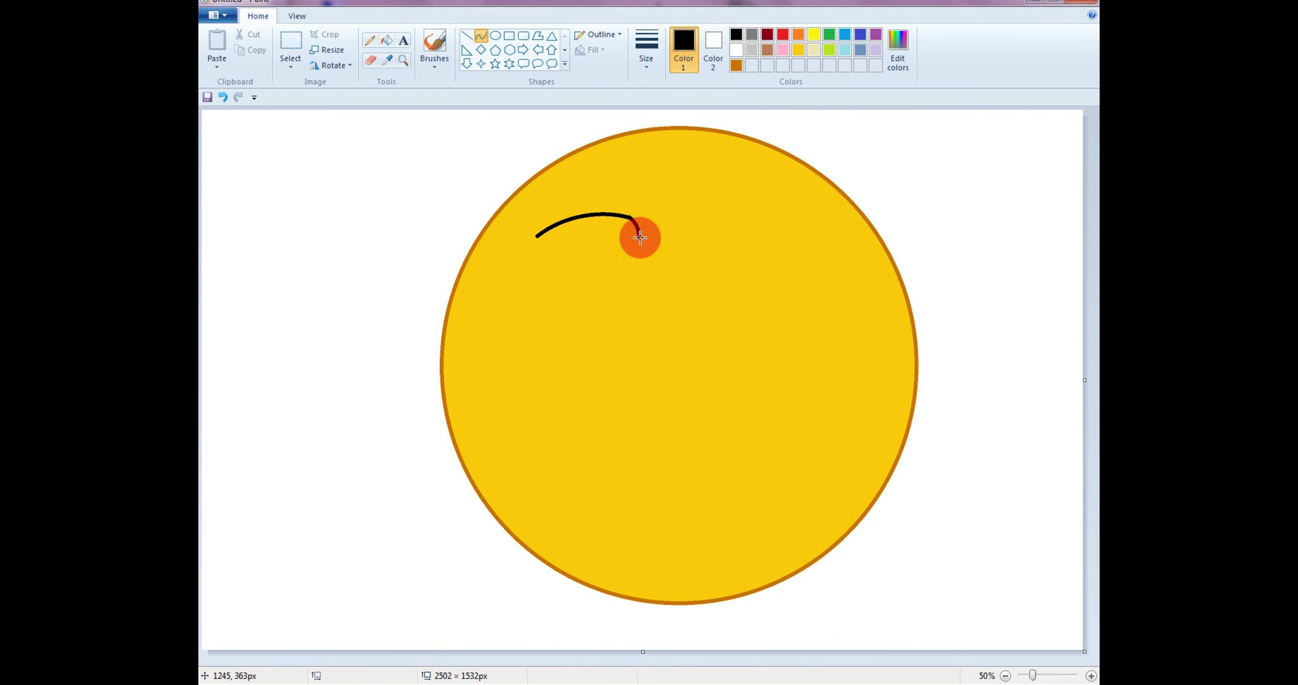
left_click_drag(638, 236, 539, 246)
left_click(709, 222)
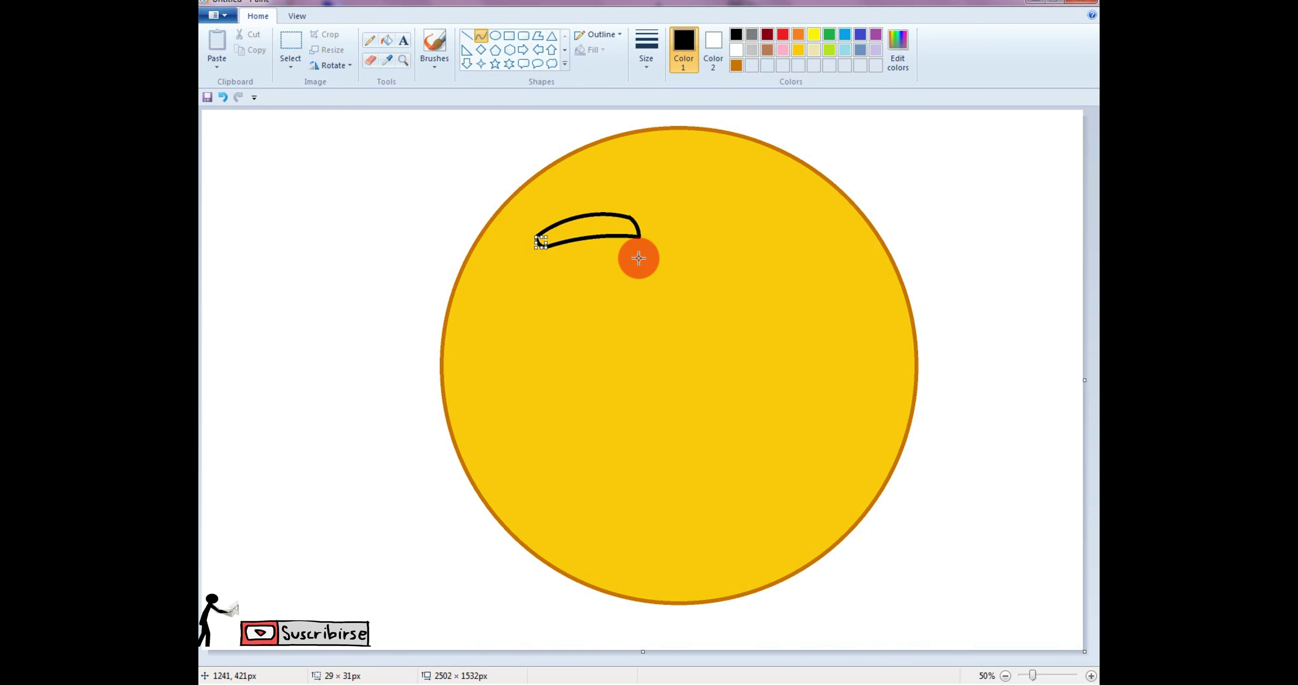
left_click(386, 40)
left_click(578, 230)
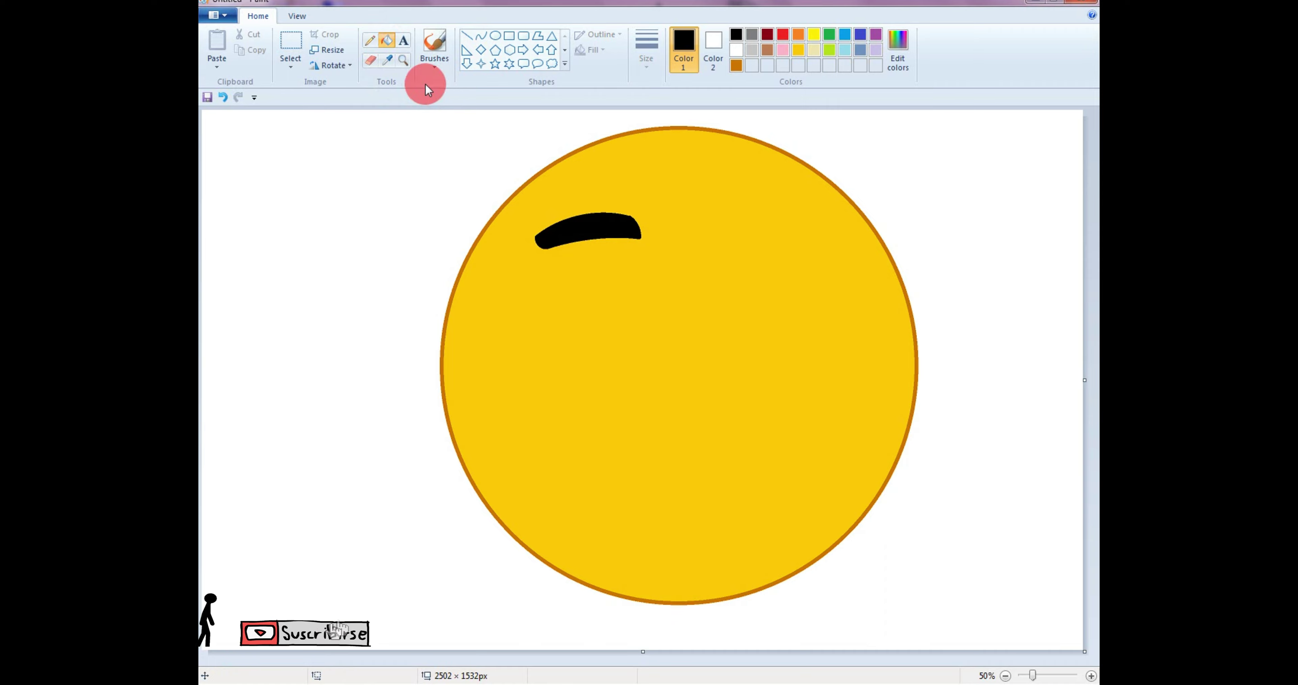
Copy the left eyebrow, flip the copy horizontally and place it on the face's upper right as the right eyebrow.
left_click(291, 40)
left_click_drag(525, 207, 651, 275)
right_click(616, 250)
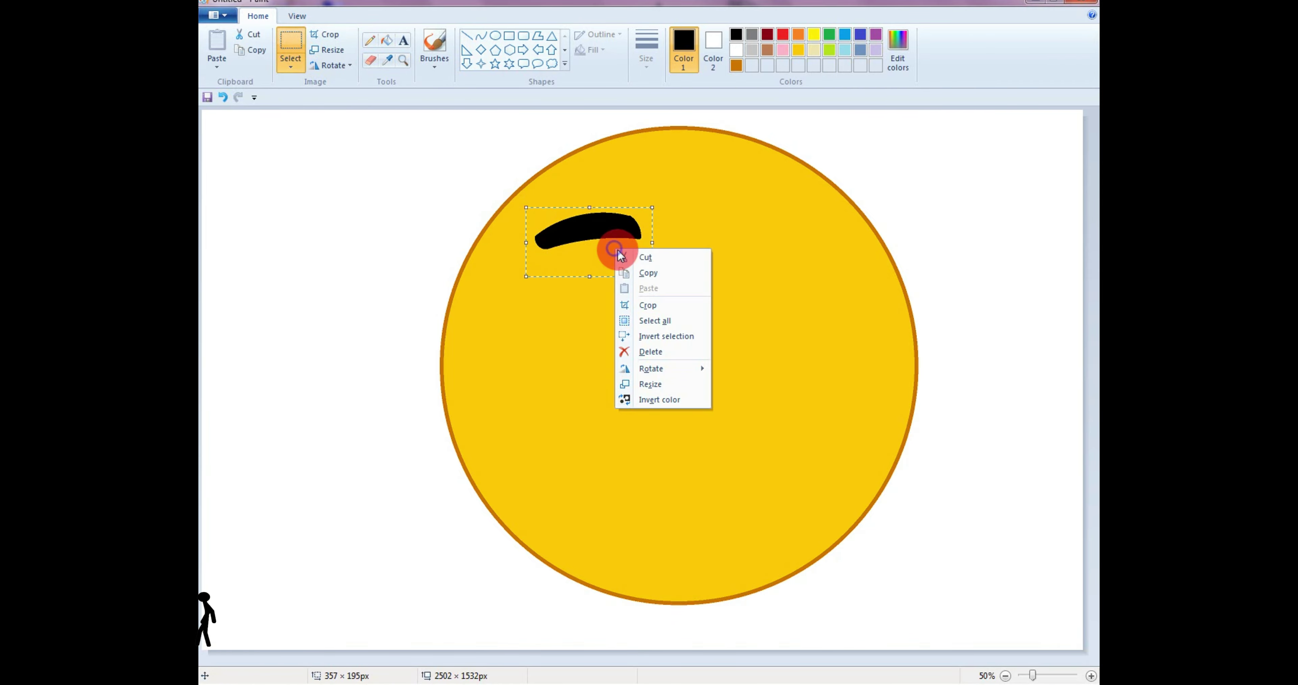
left_click(635, 272)
right_click(747, 280)
left_click(768, 320)
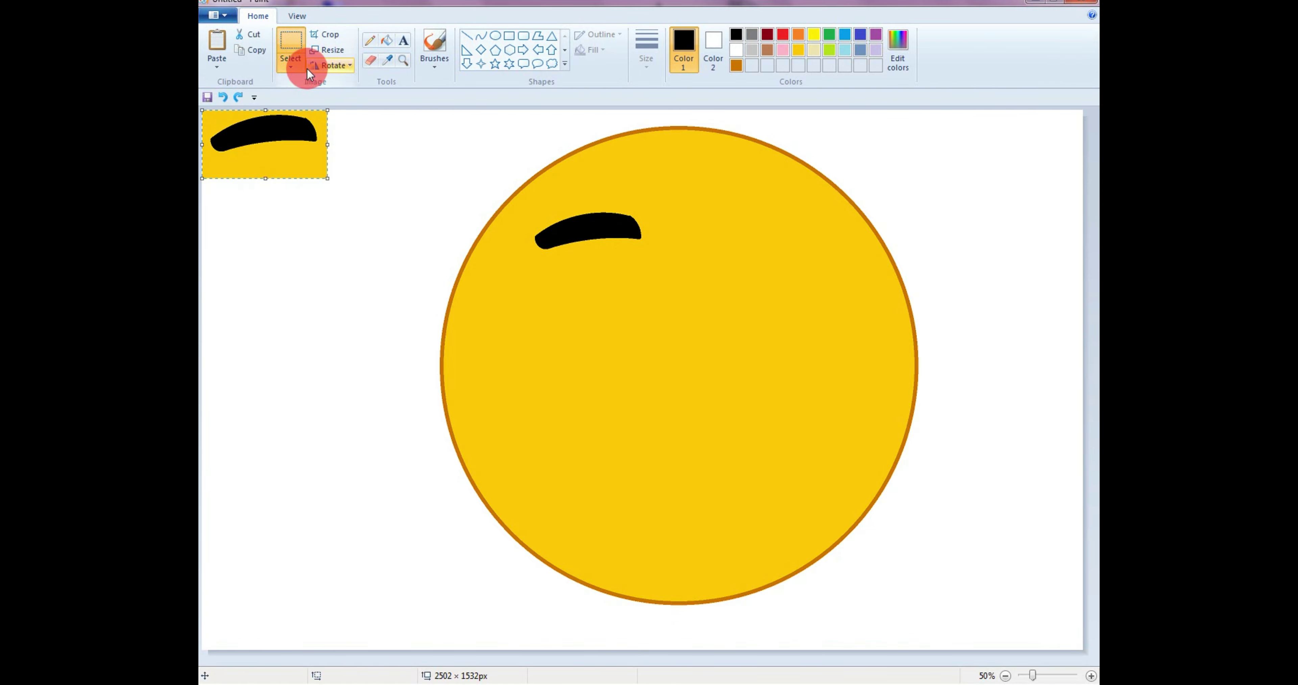
left_click(322, 66)
left_click(368, 139)
left_click_drag(267, 144, 743, 206)
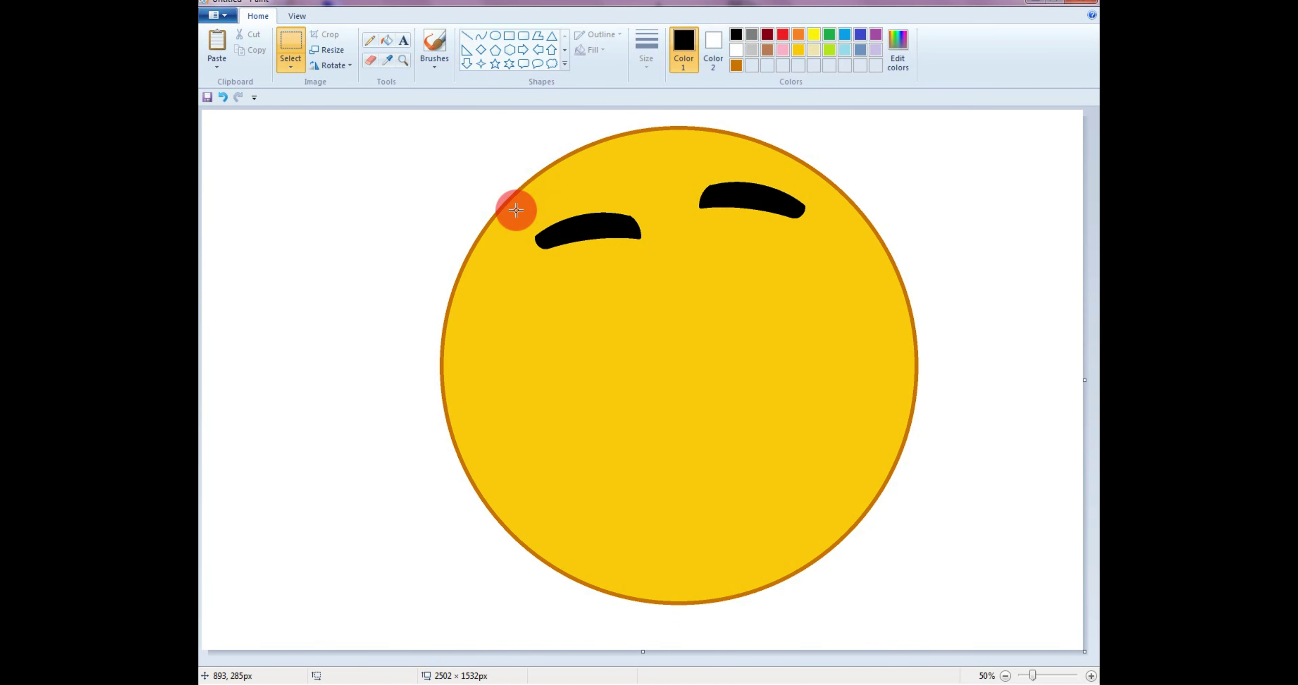
Move the left eyebrow level with the right one and shift both eyebrows slightly upward.
left_click_drag(515, 209, 592, 225)
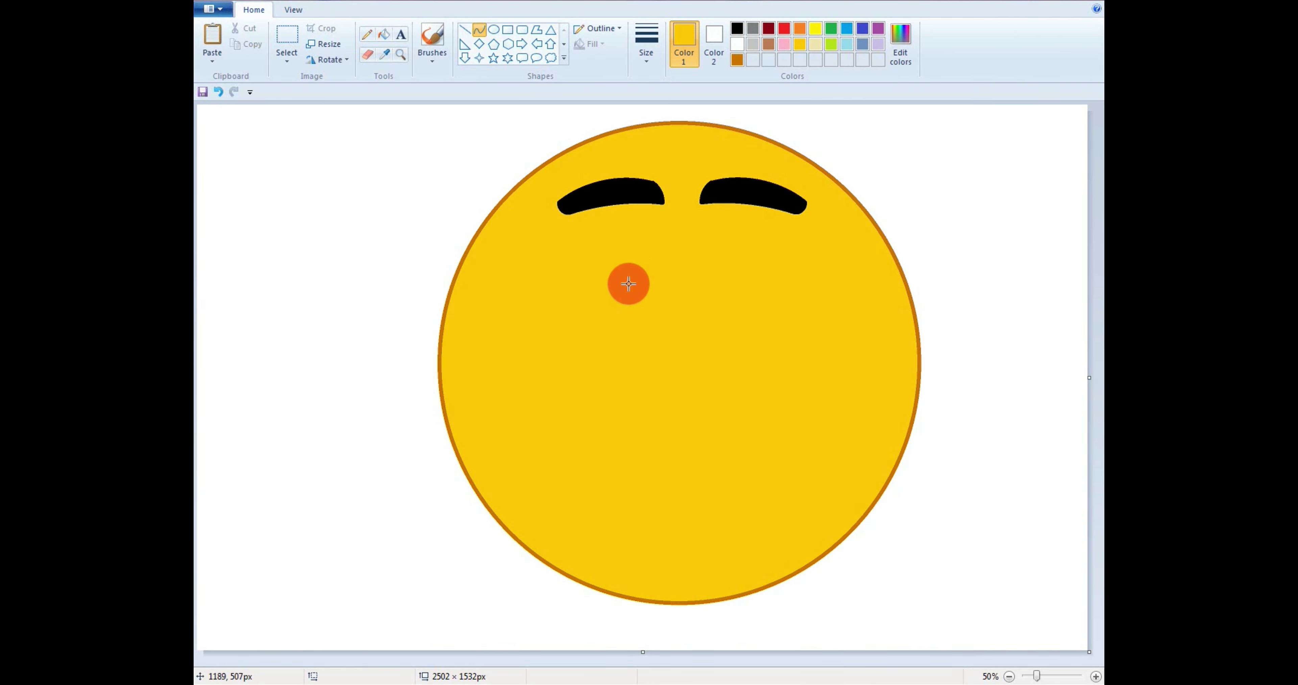
left_click(286, 43)
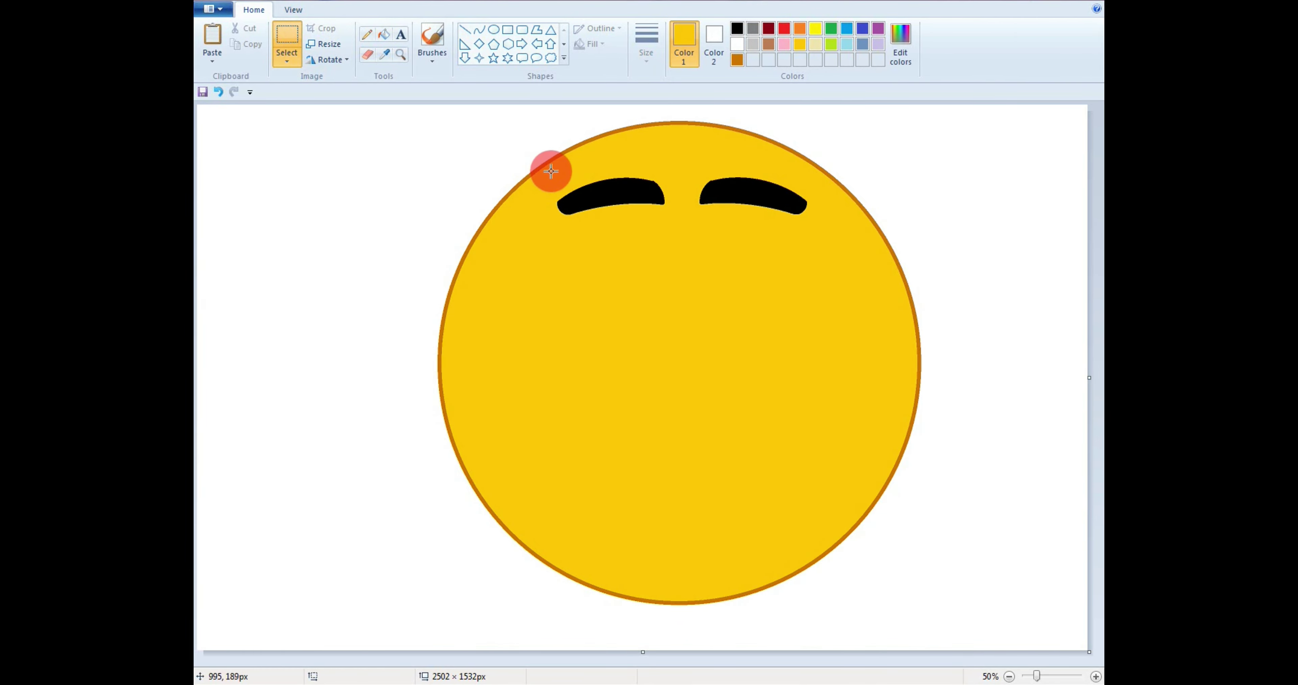
left_click_drag(554, 177, 677, 235)
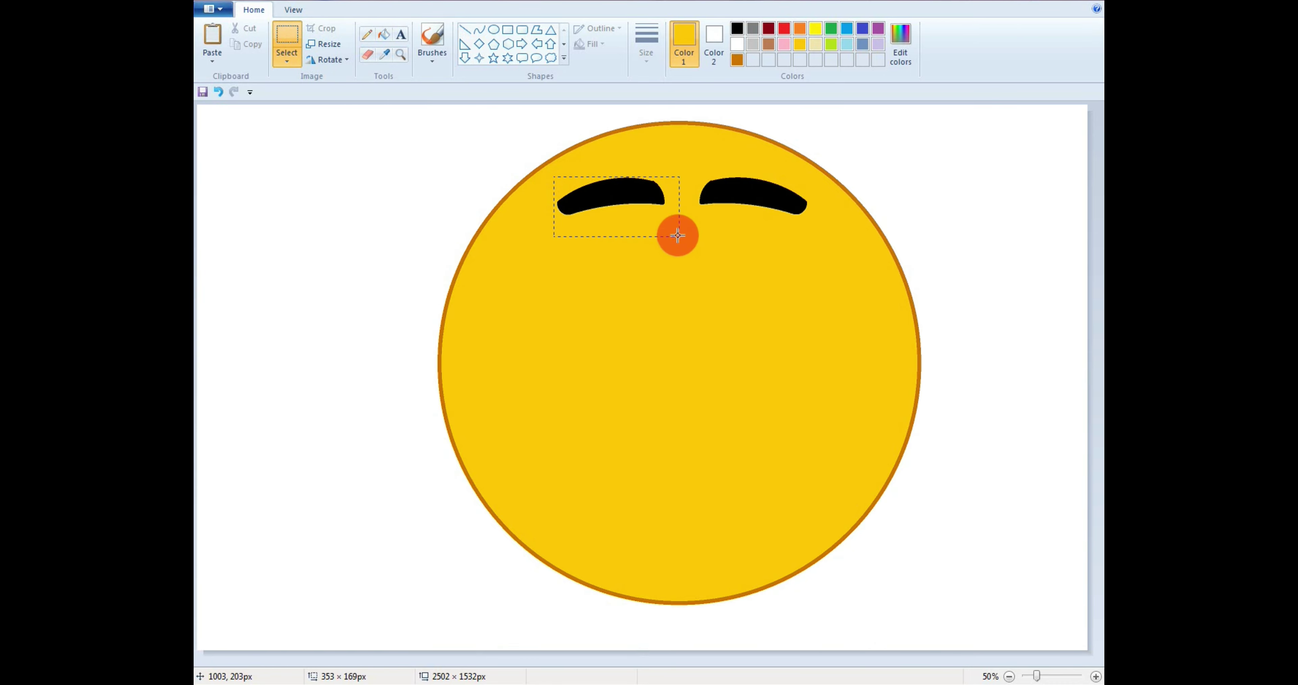
left_click_drag(617, 197, 616, 184)
left_click(707, 240)
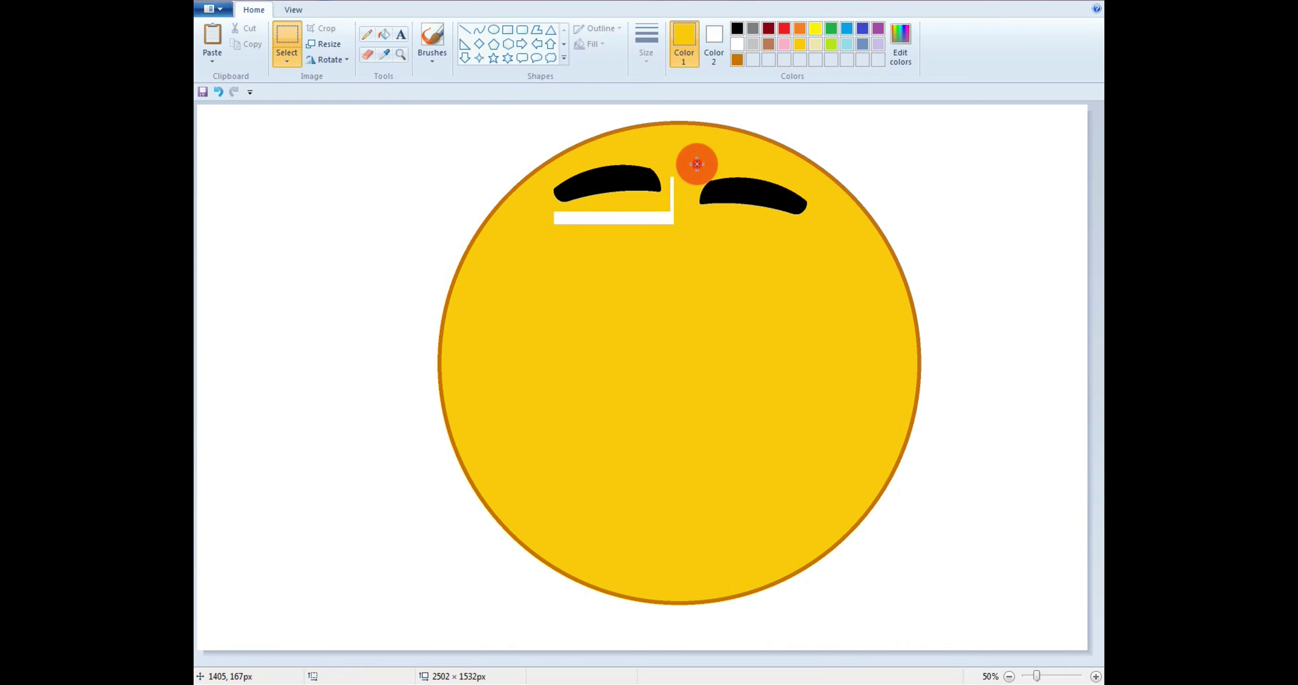
left_click_drag(697, 173, 760, 193)
Fill the white gaps around both moved eyebrows with the face's golden yellow.
left_click(383, 34)
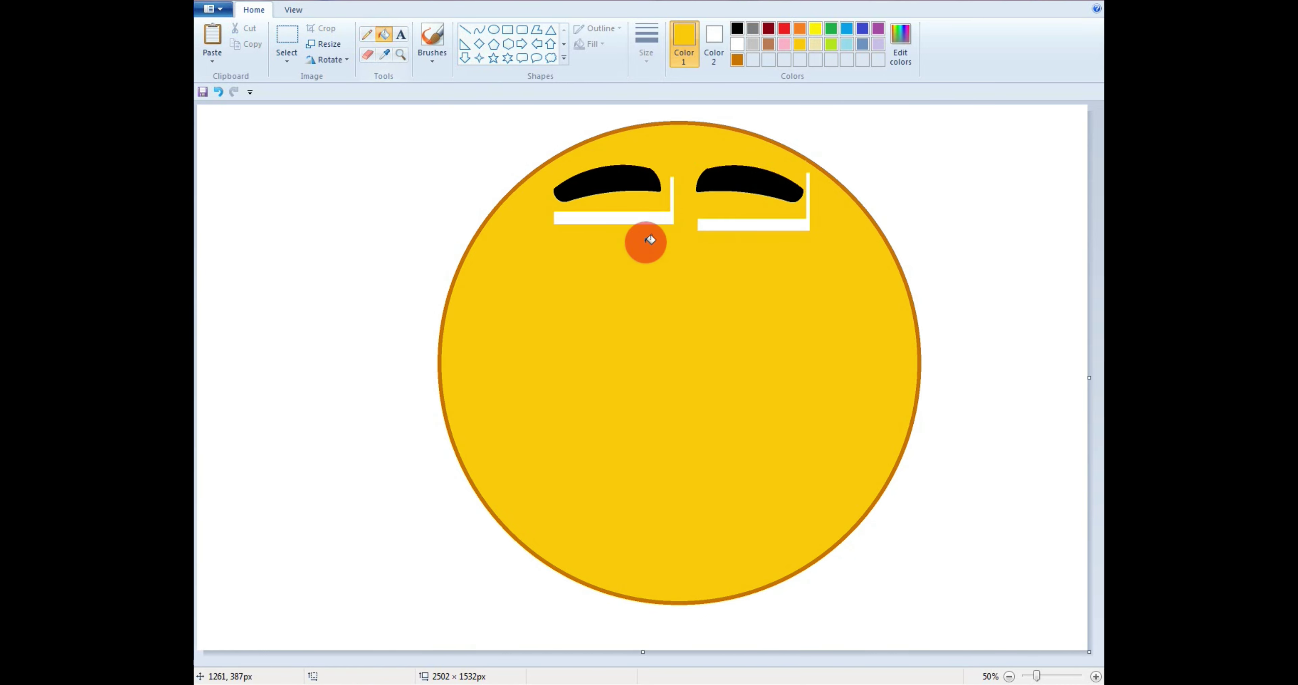
left_click(643, 217)
left_click(730, 224)
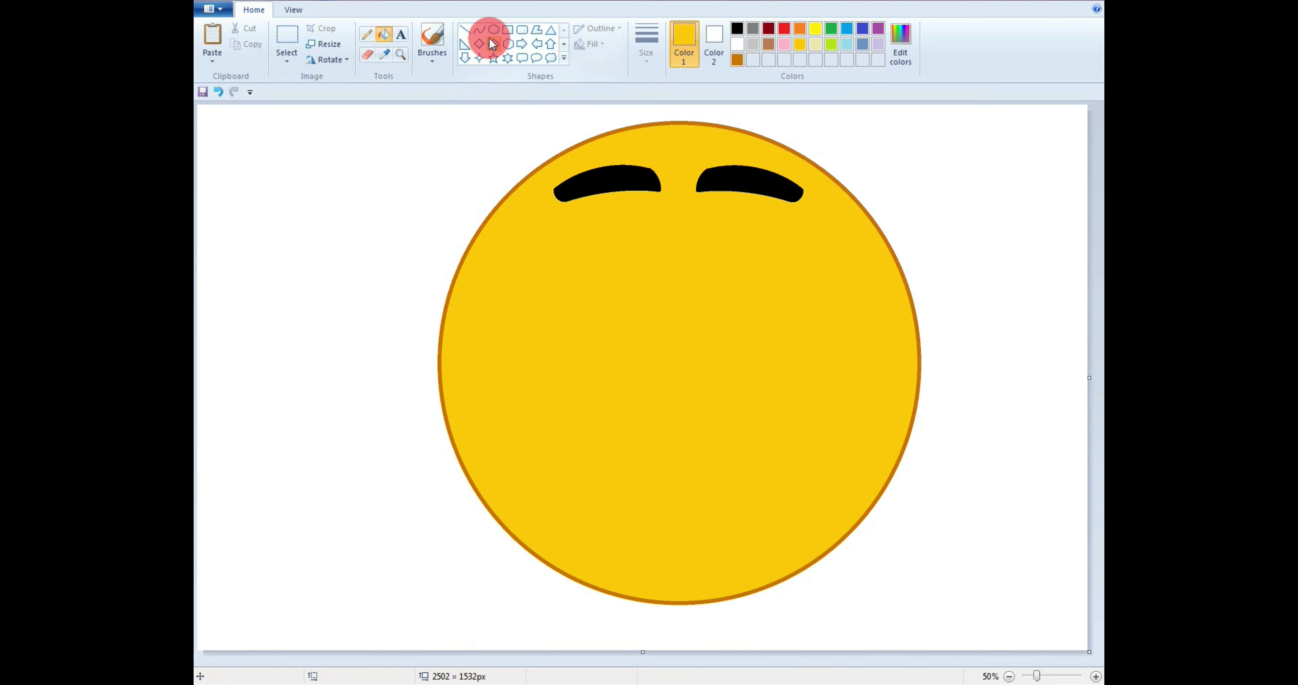
Draw a rounded left eye with a shallow curved base under the left eyebrow using black curves and fill it black.
left_click(736, 28)
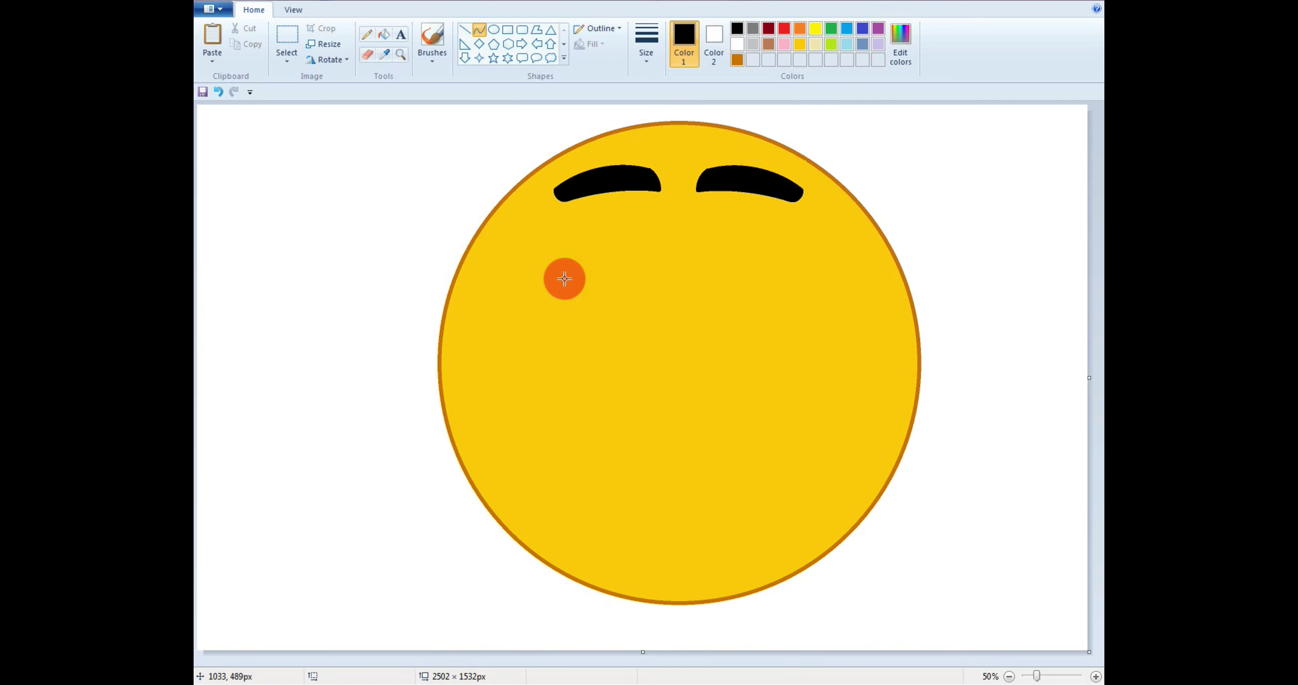
mouse_move(578, 275)
left_mouse_down()
mouse_move(646, 275)
mouse_move(582, 208)
mouse_move(643, 206)
left_mouse_up()
key("ctrl+z")
left_click_drag(579, 267, 619, 282)
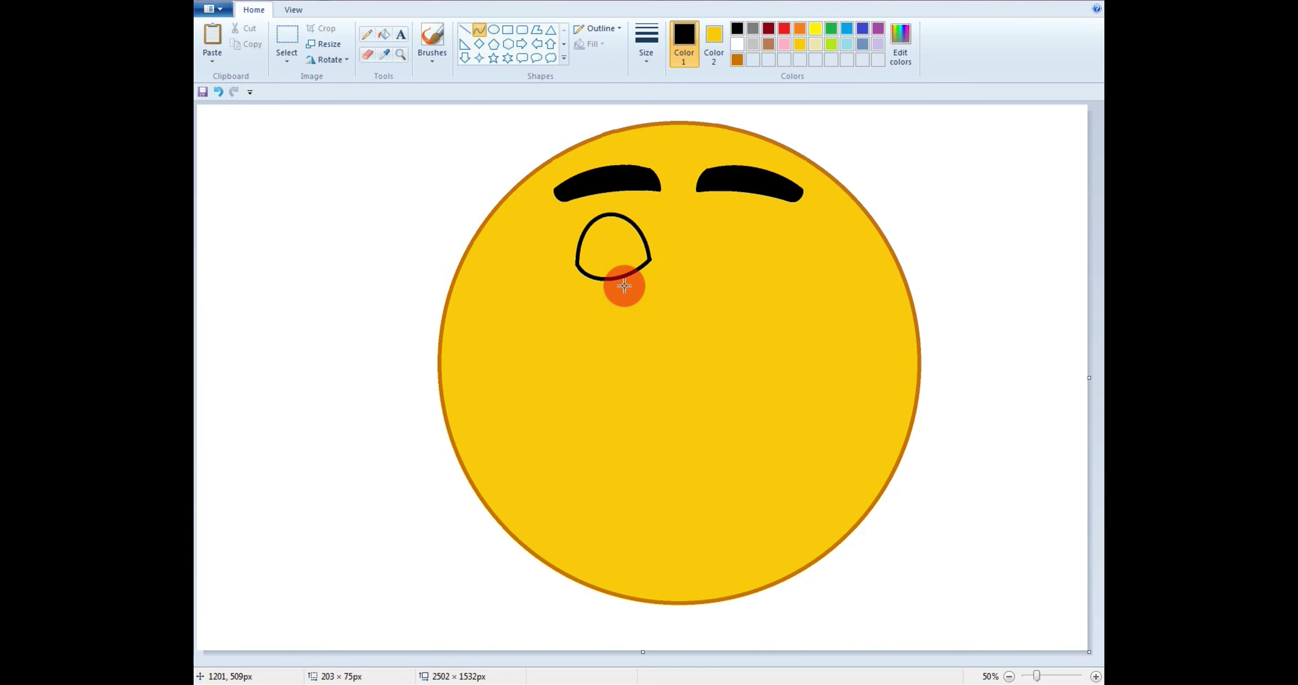
left_click(724, 290)
left_click(384, 34)
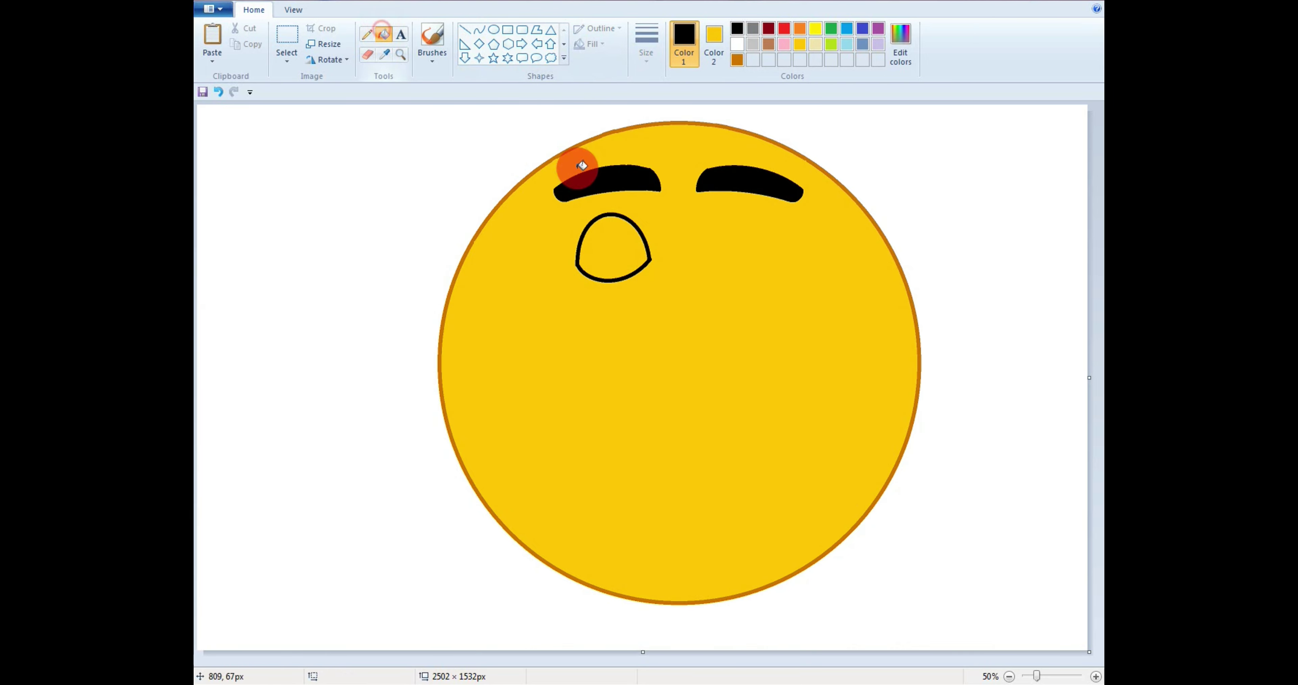
left_click(596, 241)
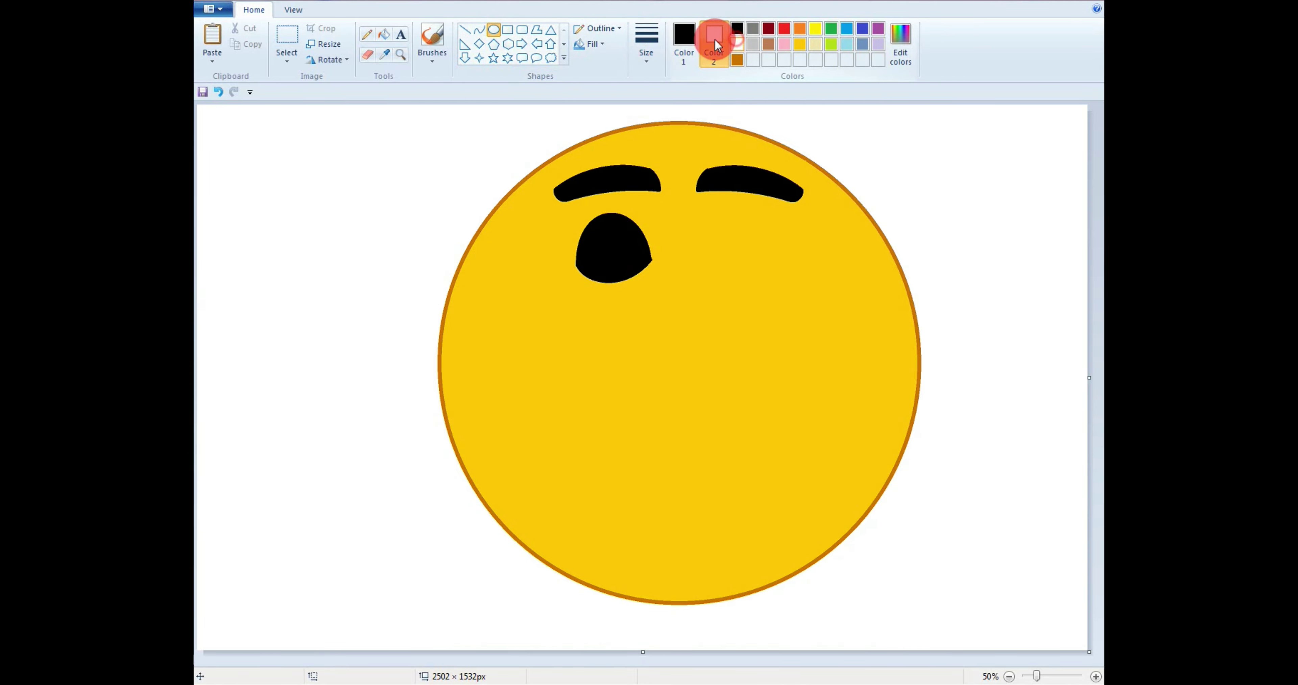
Add a small solid white circle as a highlight in the upper left of the black eye.
left_click(683, 43)
left_click(736, 44)
left_click(599, 44)
left_click(600, 78)
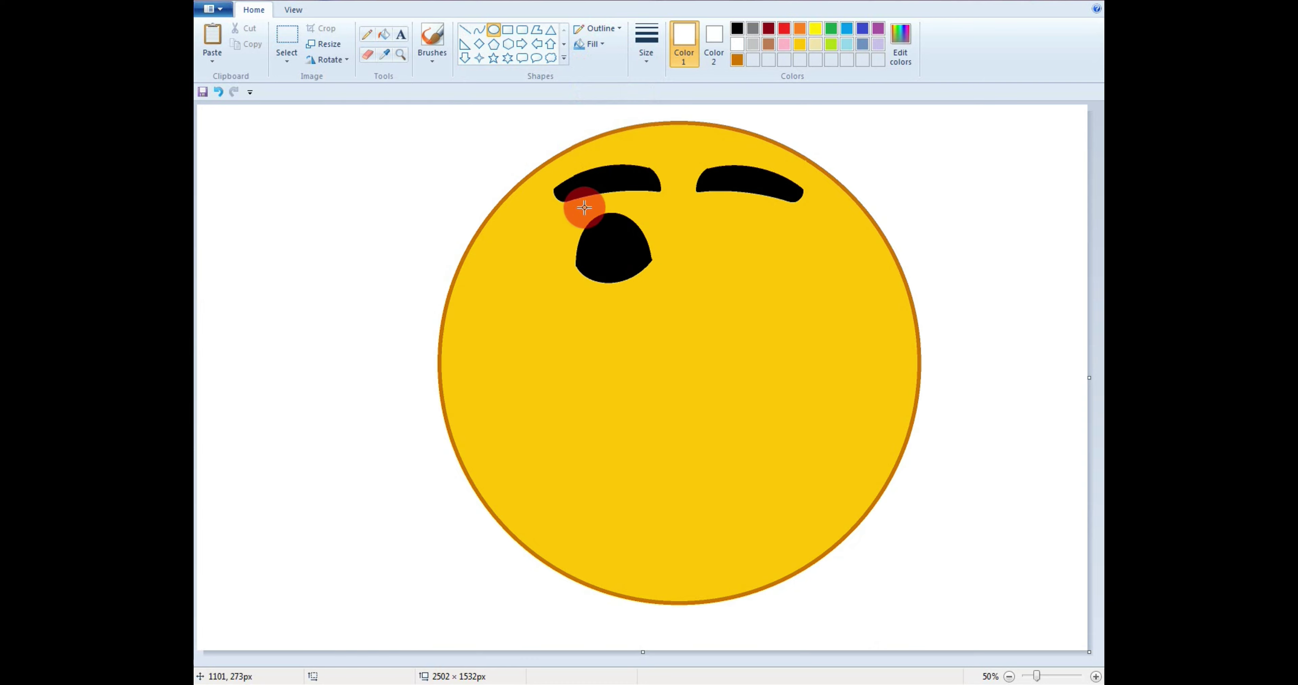
left_click_drag(594, 226, 665, 286)
Copy the left eye with its highlight and place the copy under the right eyebrow.
left_click(287, 40)
right_click(624, 218)
left_click(655, 244)
left_click(776, 252)
right_click(779, 253)
left_click(802, 294)
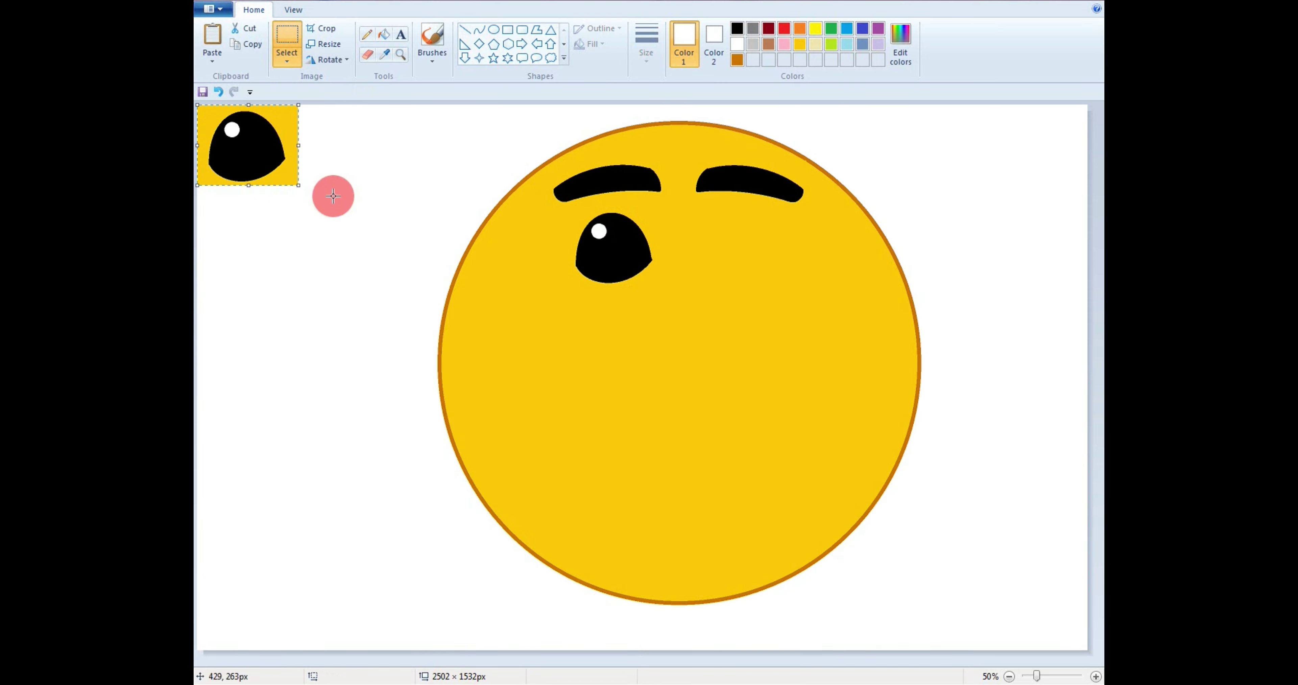
left_click_drag(254, 148, 748, 243)
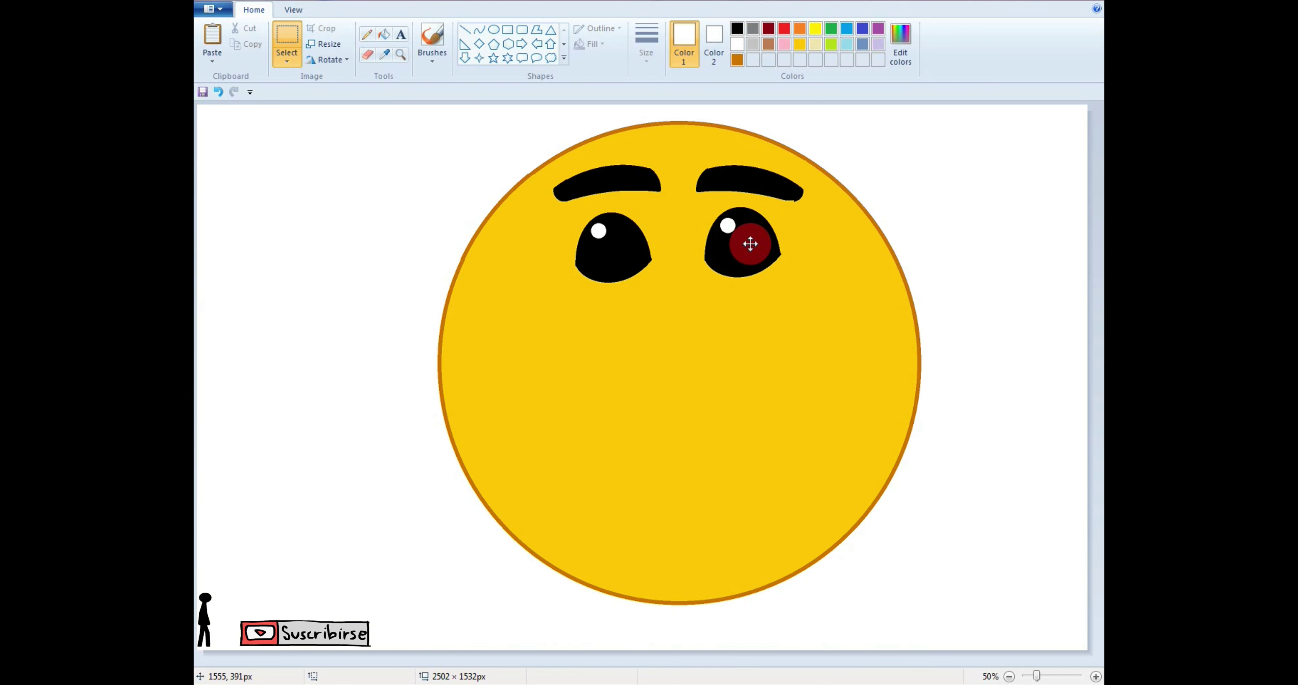
left_click(811, 235)
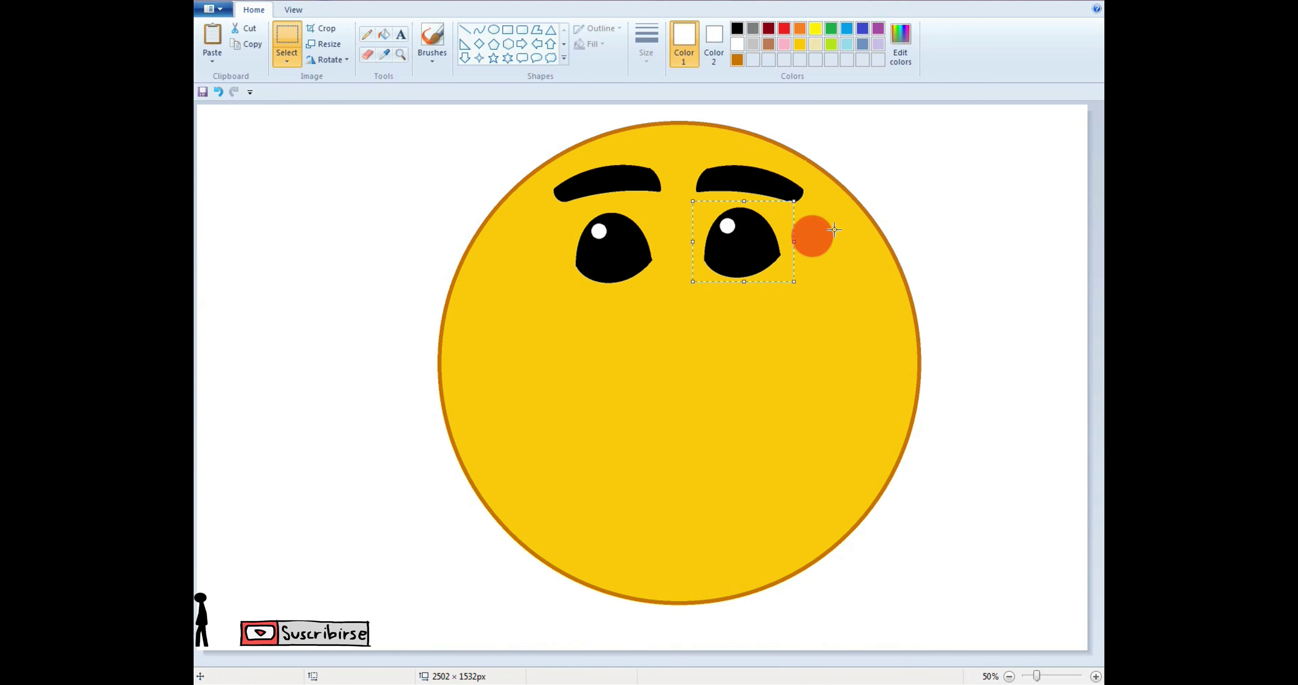
Thicken the left eye's upper edge with a black curve arched from its left corner to its right corner.
left_click(479, 30)
left_click(736, 28)
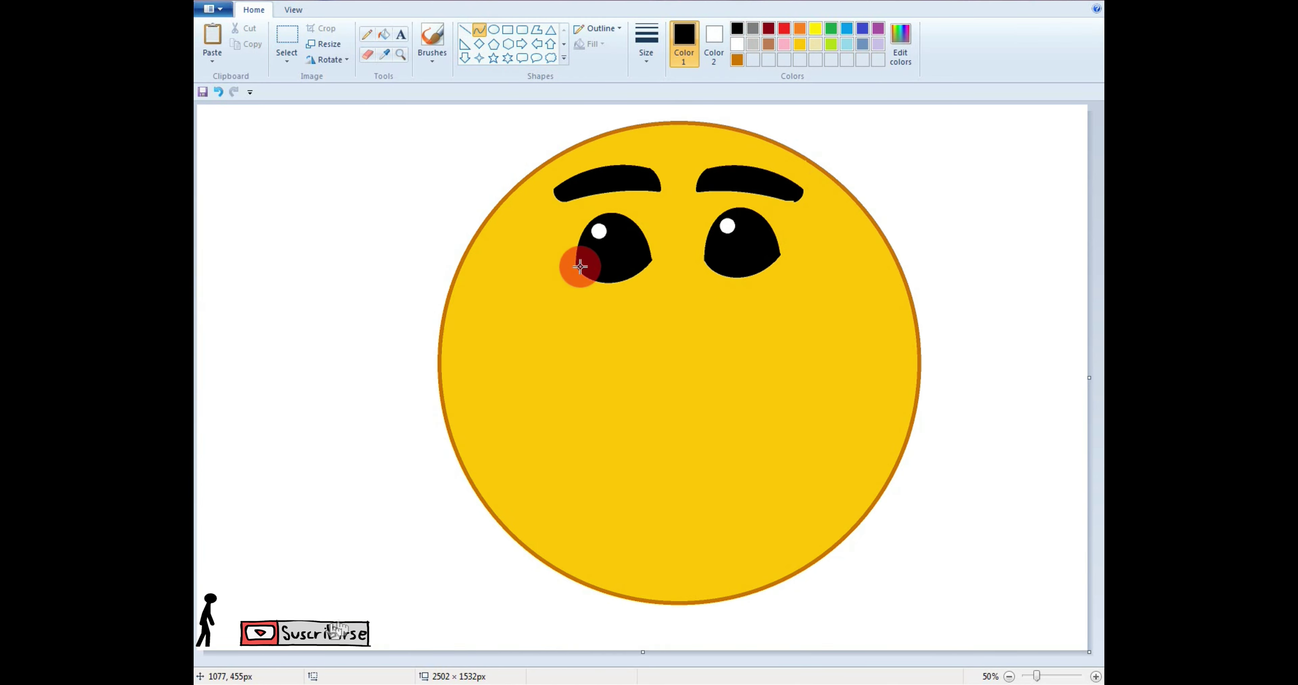
left_click_drag(577, 265, 650, 269)
left_click(1095, 677)
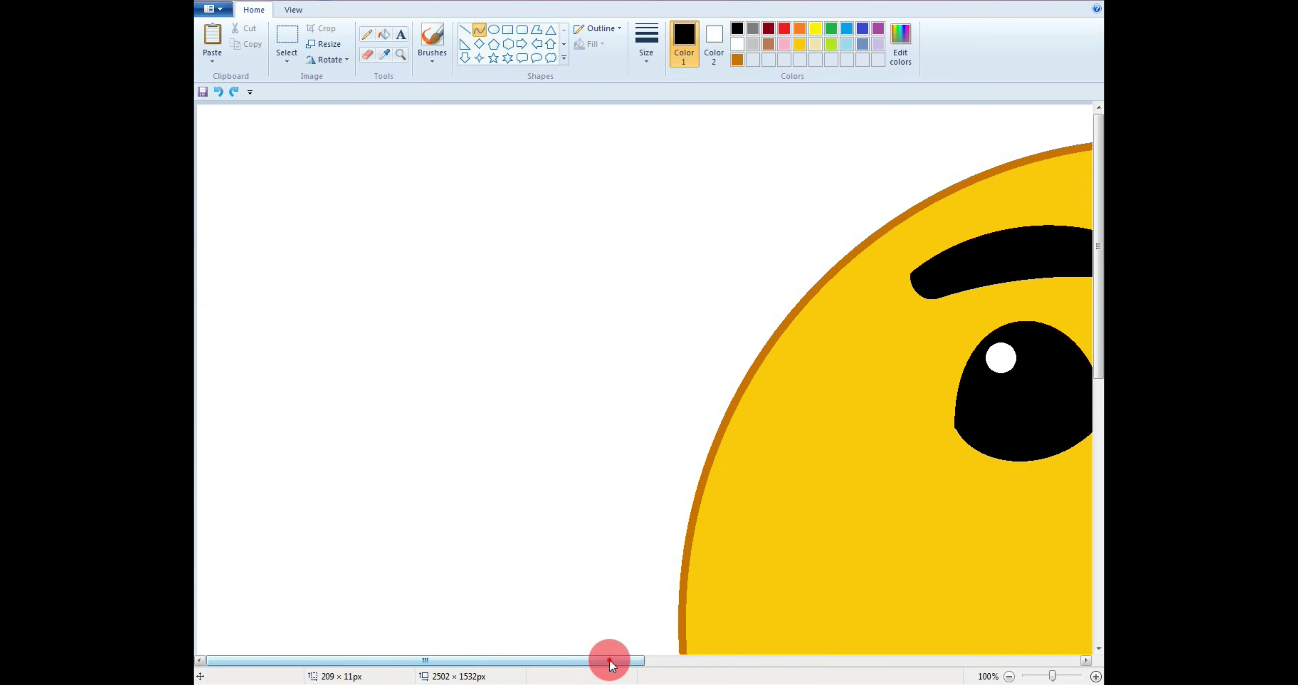
left_click_drag(608, 659, 801, 660)
left_click_drag(564, 428, 720, 423)
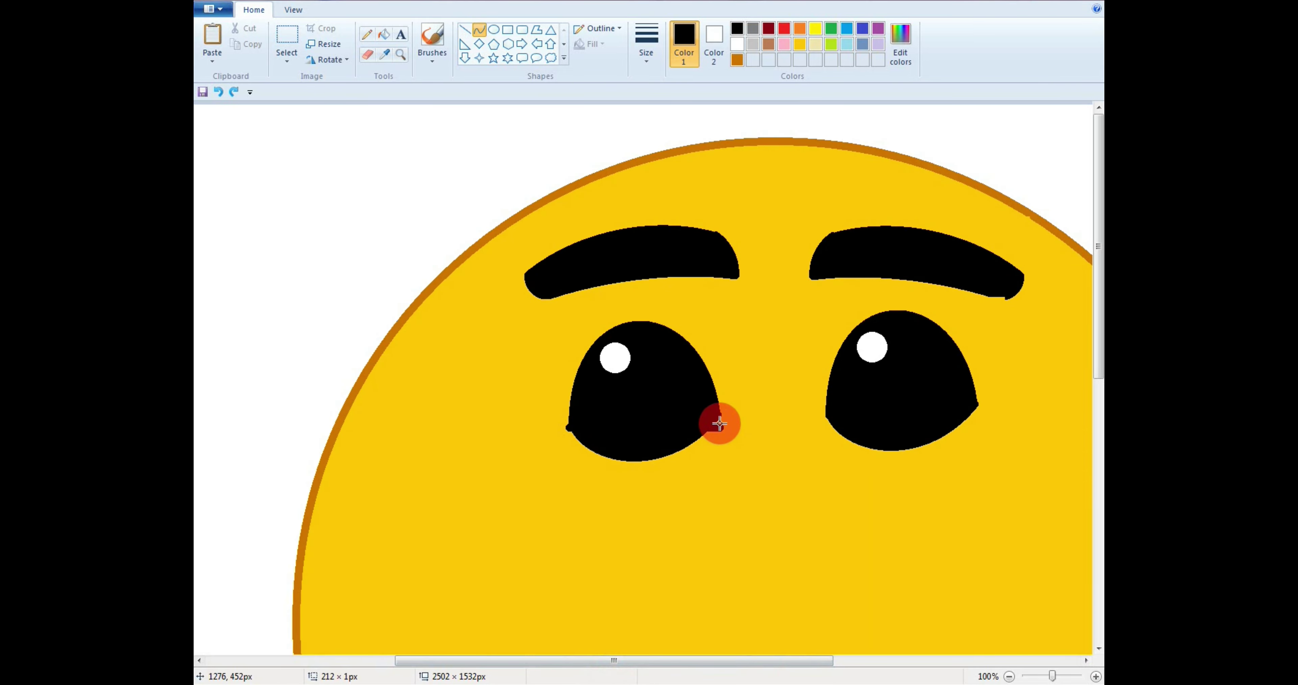
left_click_drag(588, 415, 695, 304)
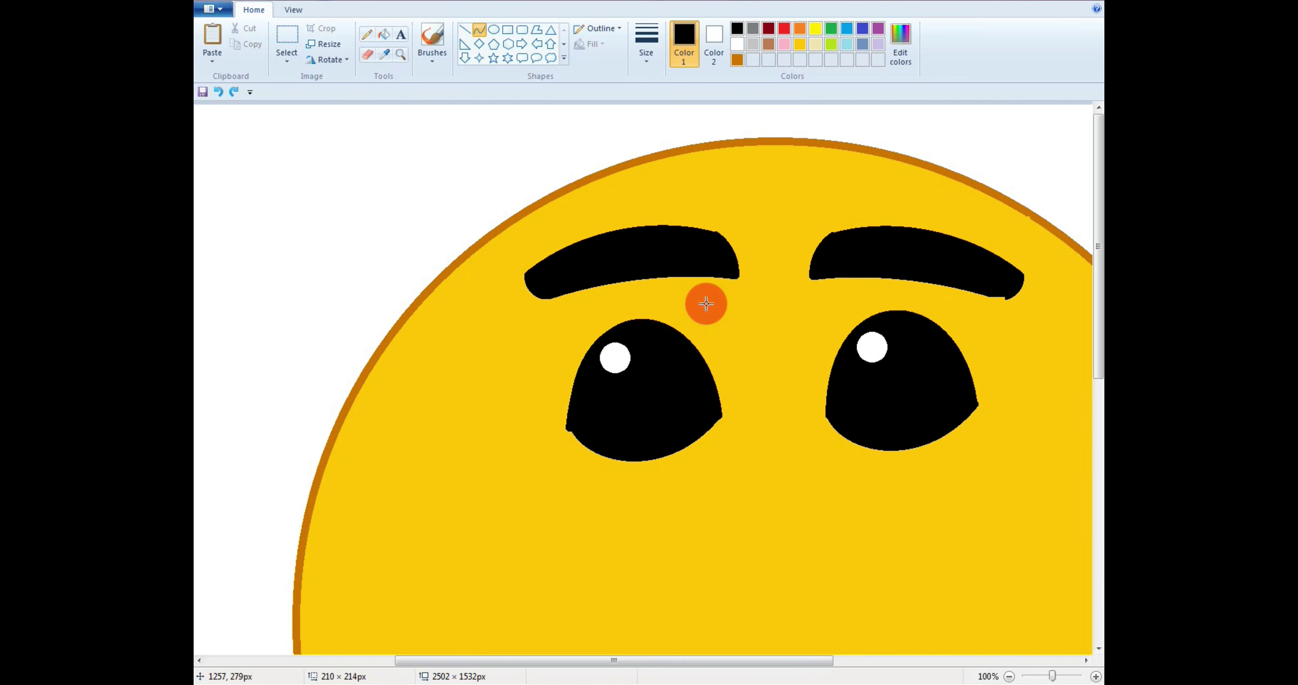
left_click(770, 325)
Extend the left eye's lower edge with a thinner black curve between its corners and fill the enclosed gap black.
left_click_drag(564, 429, 662, 462)
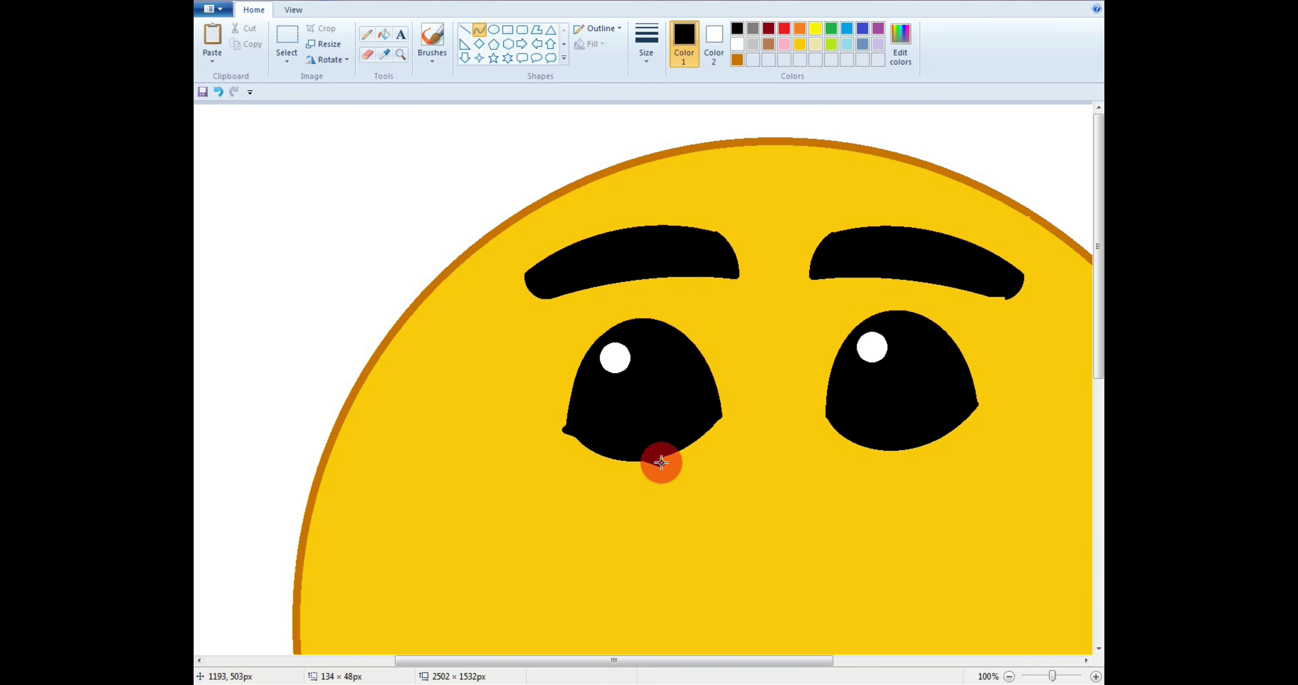
left_click(636, 58)
left_click(655, 114)
left_click_drag(566, 430, 721, 416)
left_click_drag(580, 428, 687, 475)
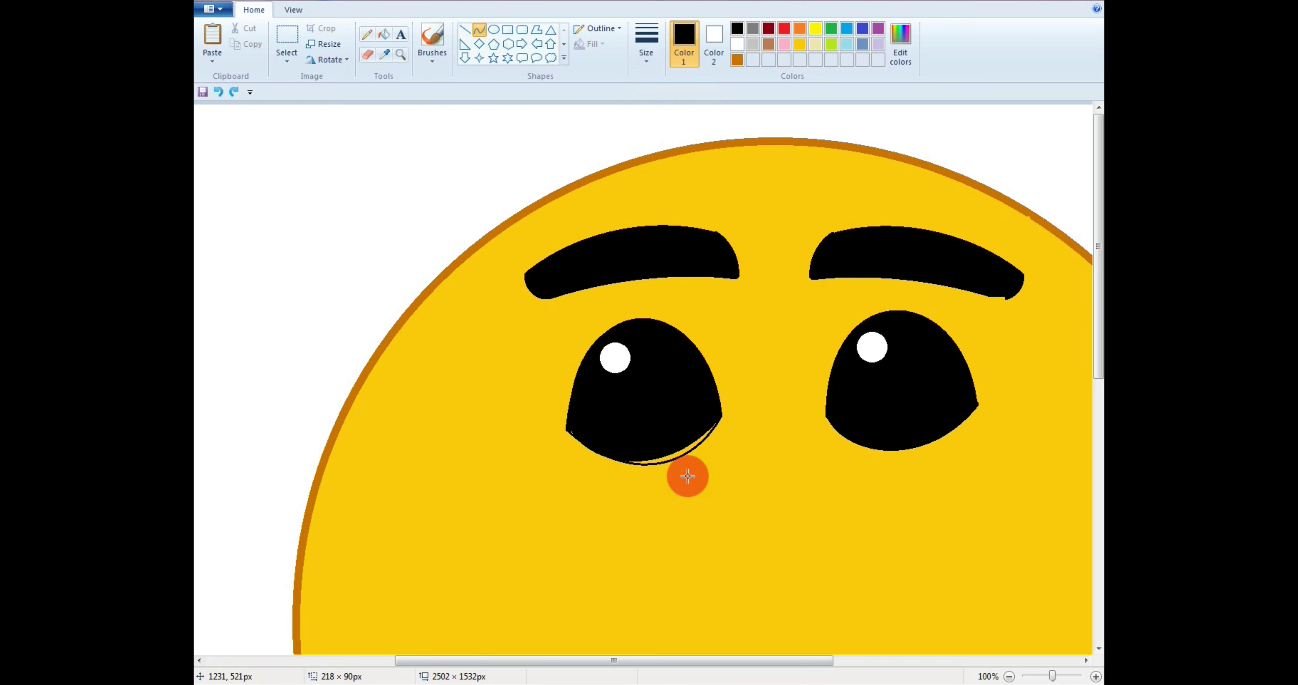
left_click(383, 34)
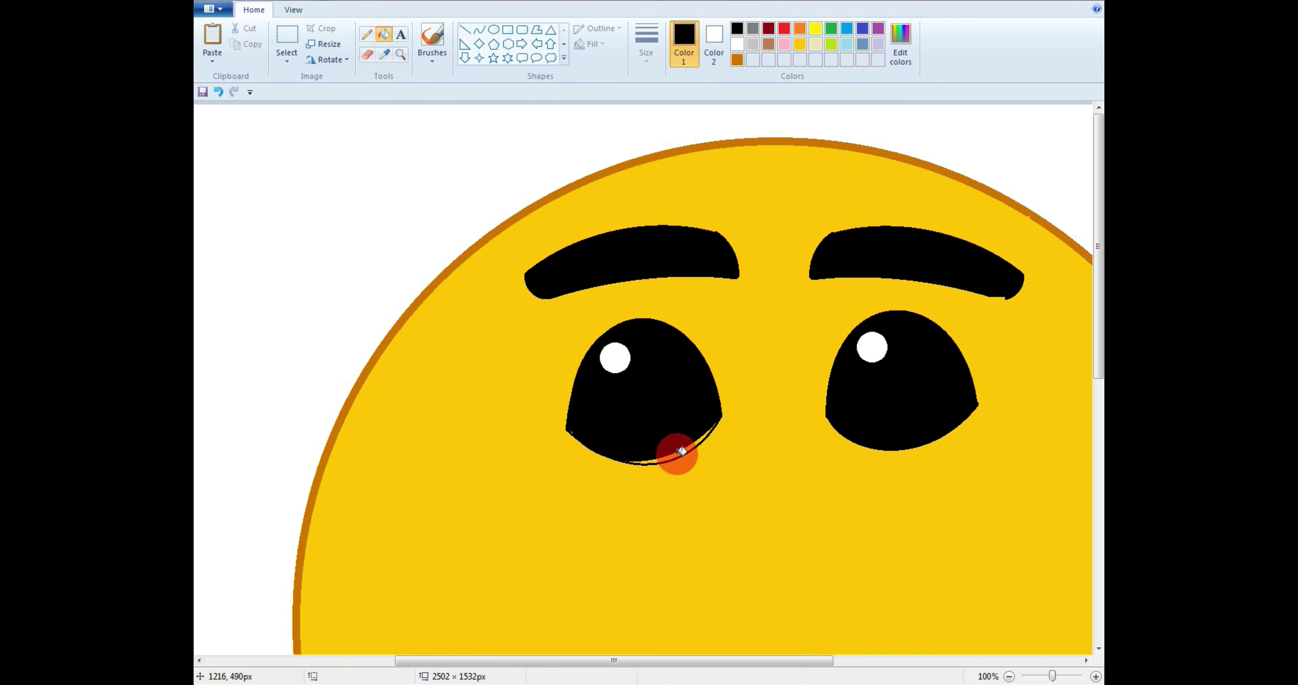
left_click(681, 451)
Touch up the remaining specks at the left eye's lower corners using the eraser with black as its colour.
left_click(367, 54)
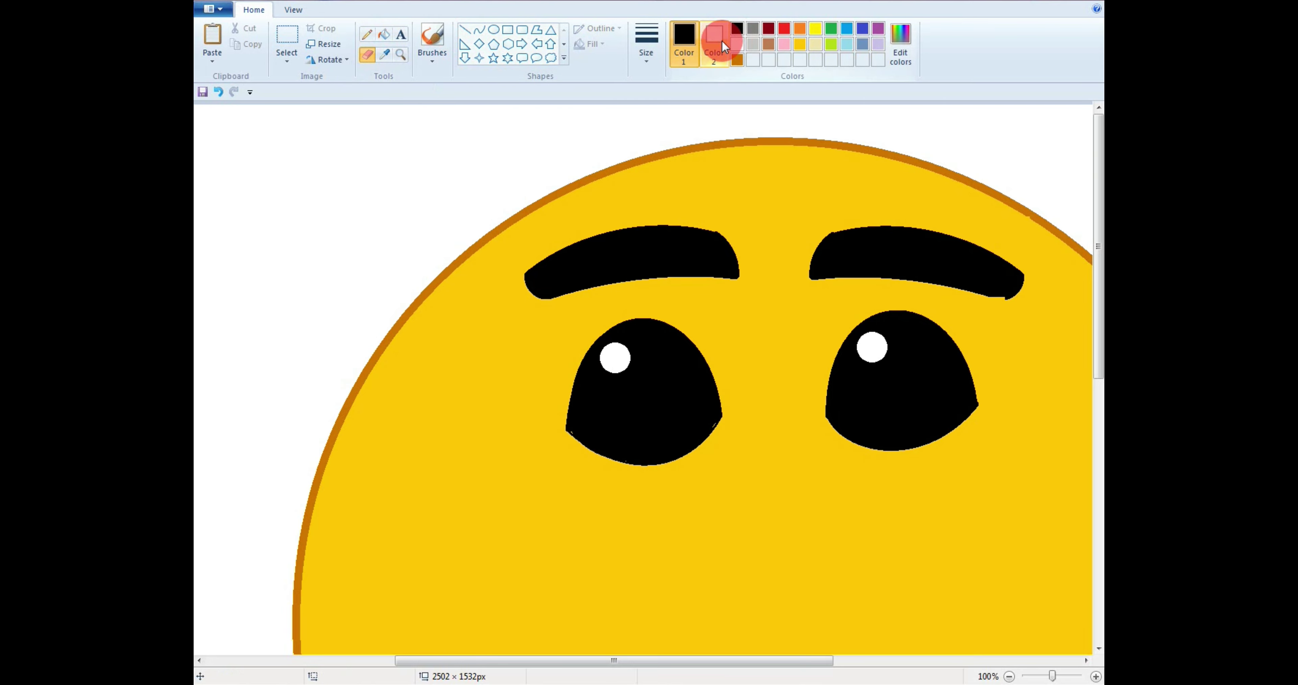
left_click(737, 28)
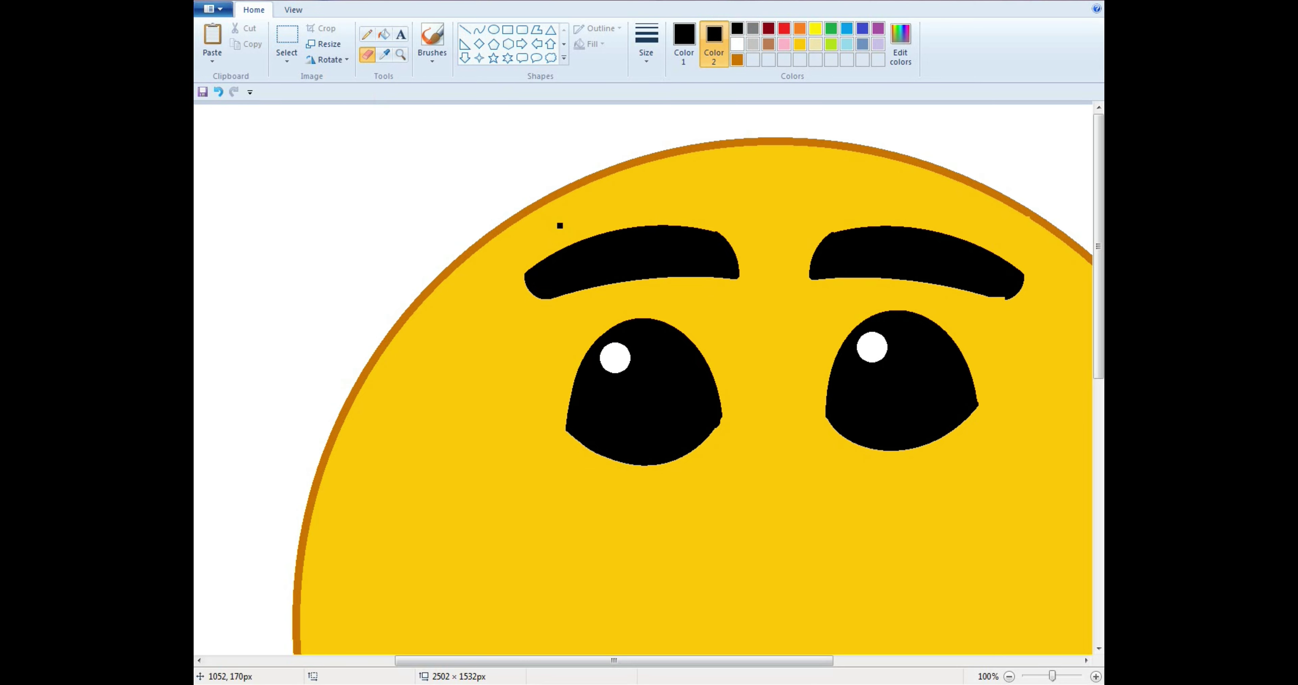
left_click(475, 33)
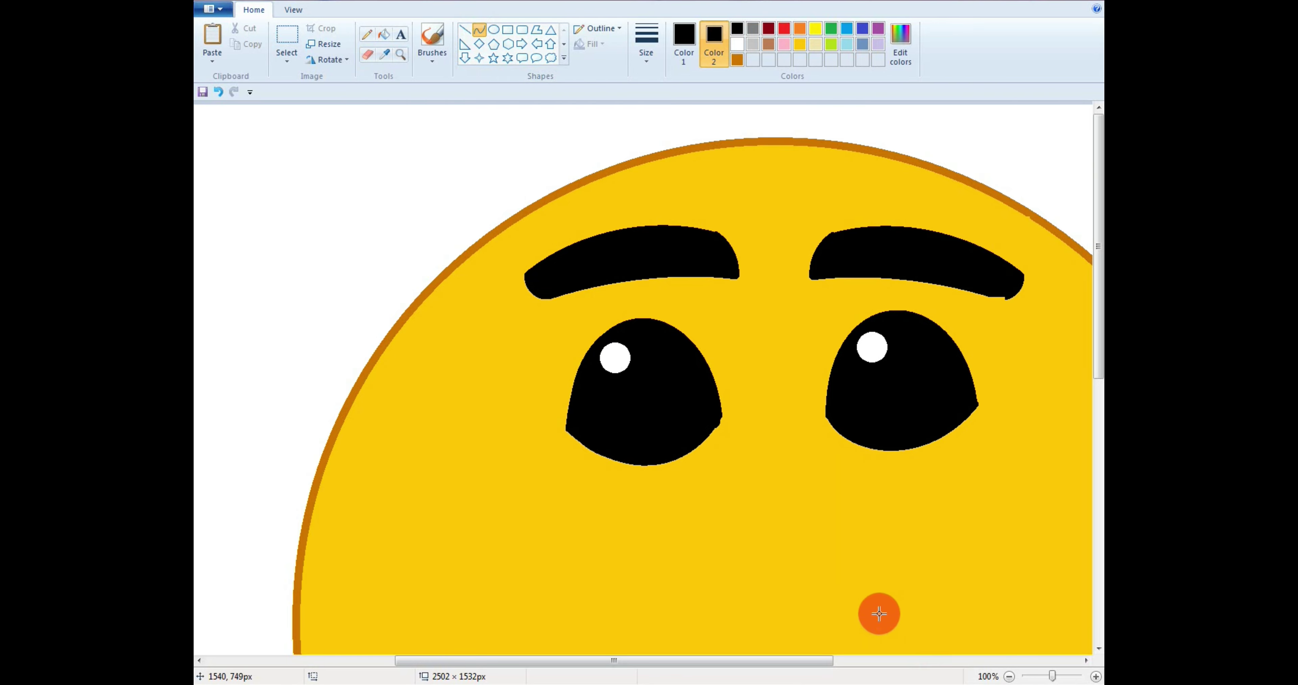
Copy the finished left eye with its highlight and place the copy exactly over the right eye.
left_click(282, 40)
left_click_drag(541, 313, 742, 483)
right_click(672, 389)
left_click(712, 413)
right_click(851, 422)
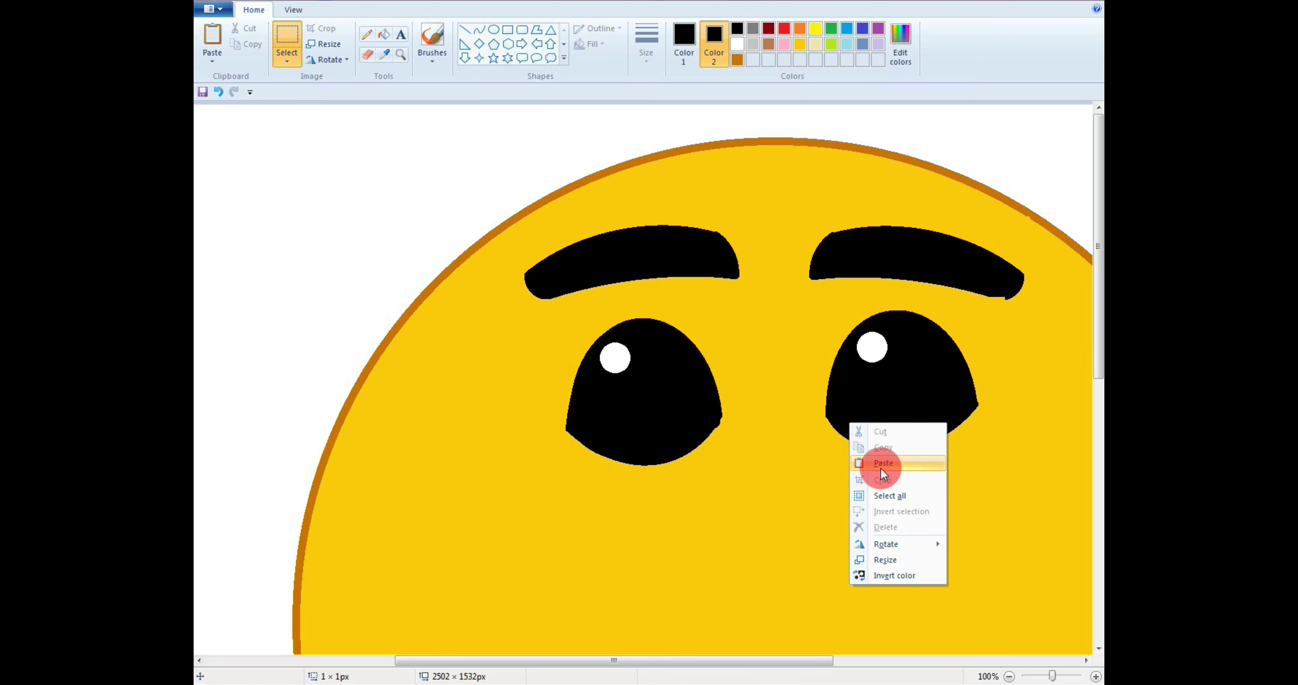
left_click(880, 466)
left_click_drag(292, 228, 902, 416)
left_click(931, 547)
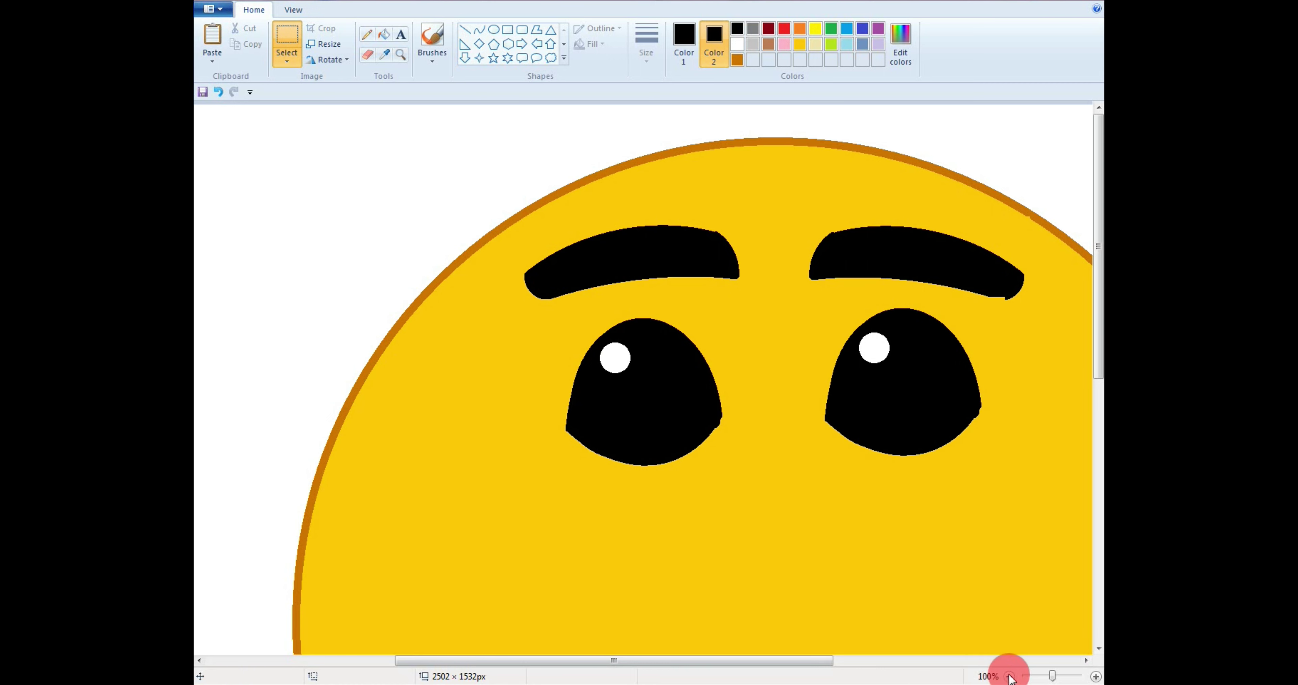
Draw a thin black curve about 367 px wide, arched slightly upward below the eyes, as the mouth's upper edge.
left_click(1009, 675)
left_click(479, 29)
left_click(683, 40)
left_click(763, 33)
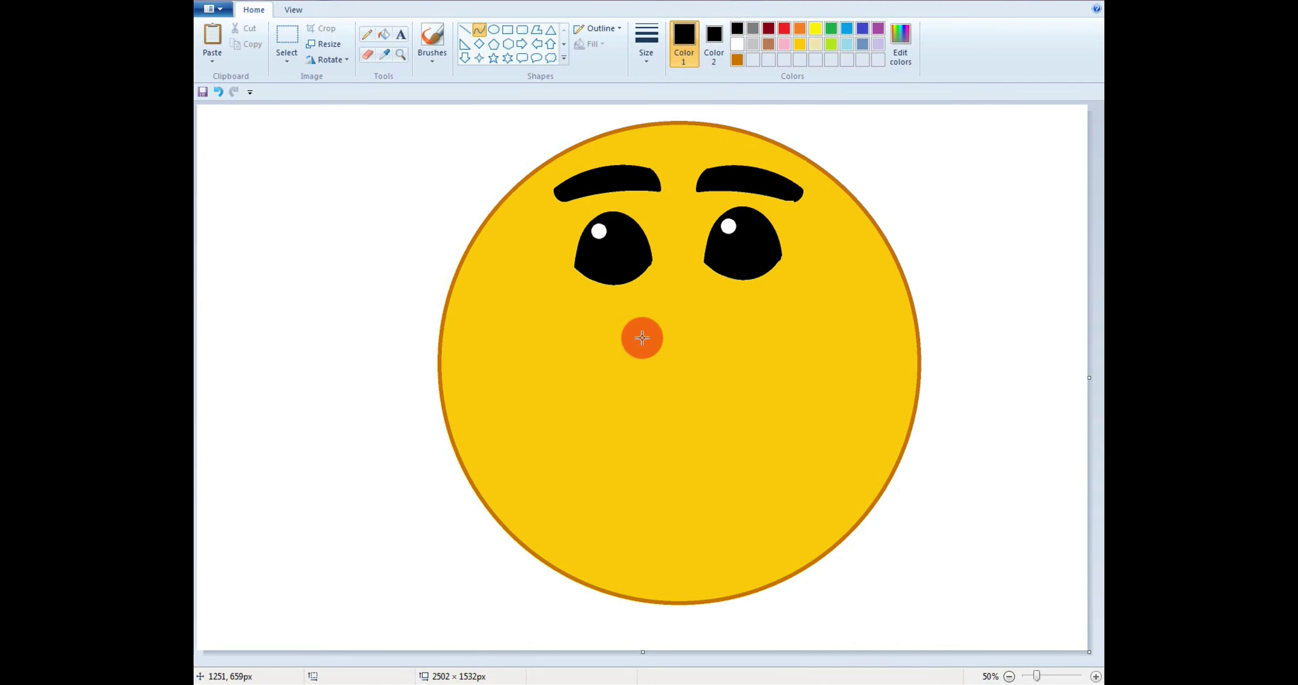
left_click_drag(606, 307, 736, 307)
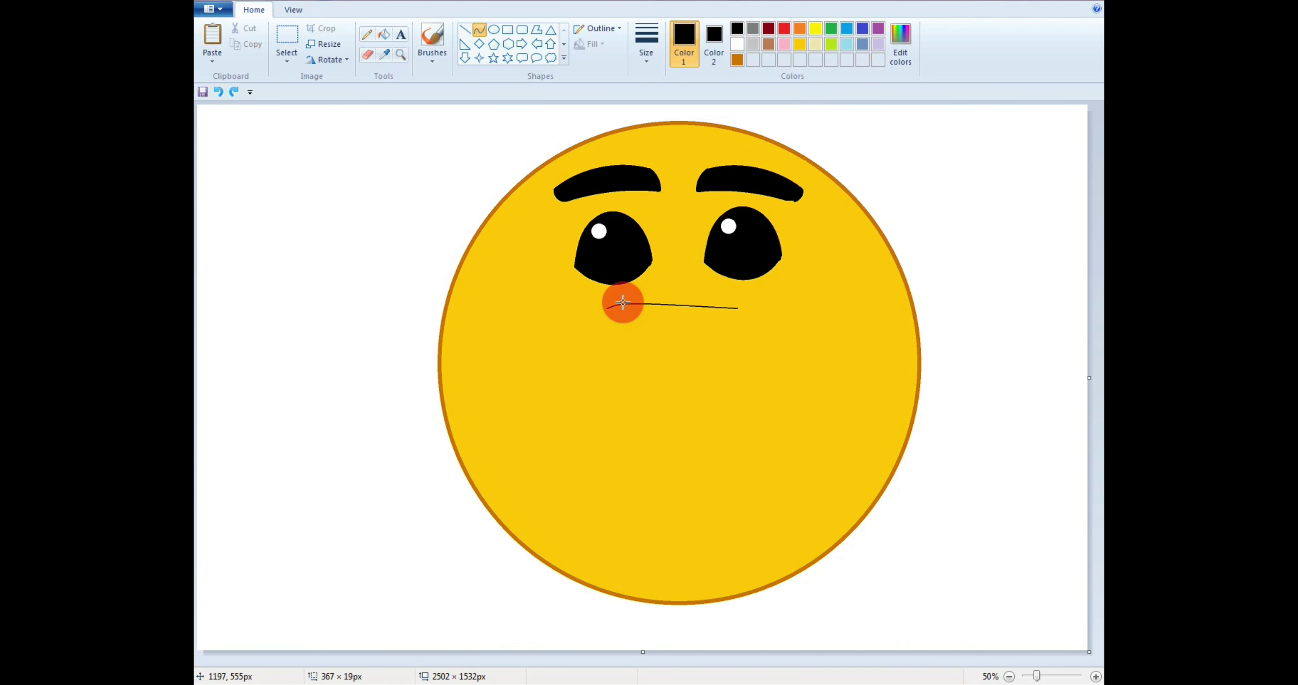
left_click_drag(623, 302, 690, 299)
Add a small black curve hooking downward at the right end of the mouth's upper edge.
left_click(1094, 676)
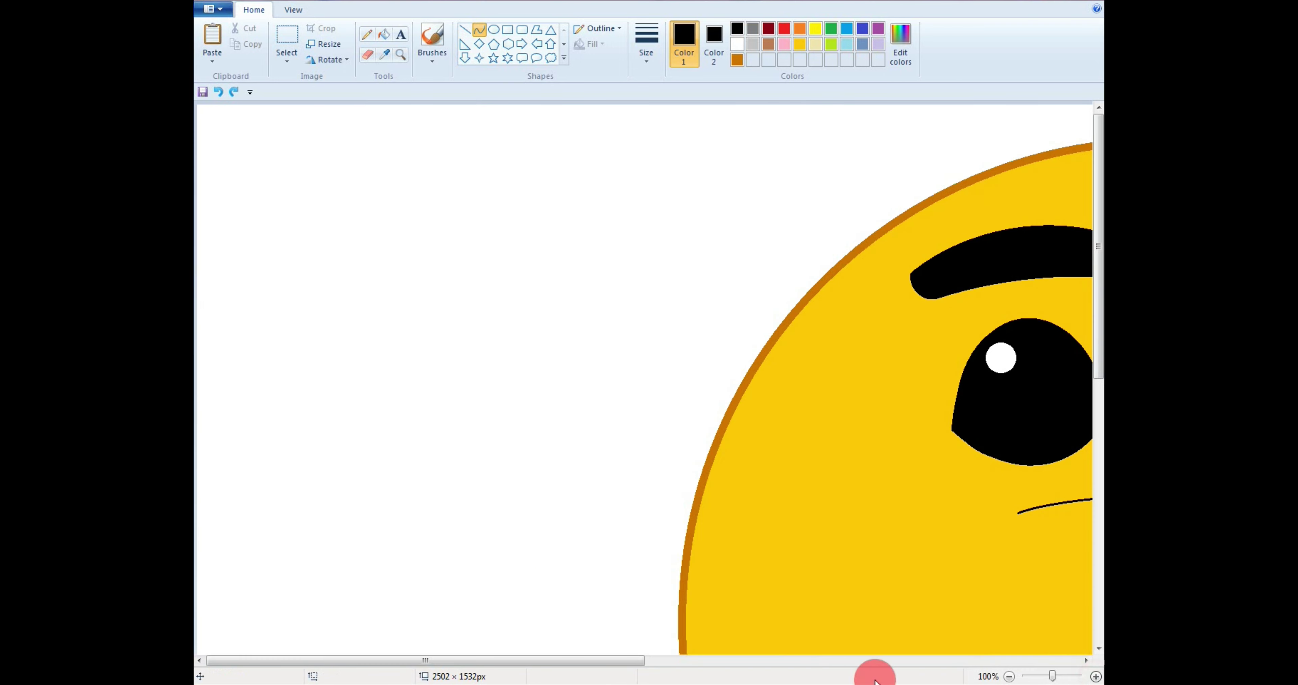
left_click_drag(614, 660, 829, 661)
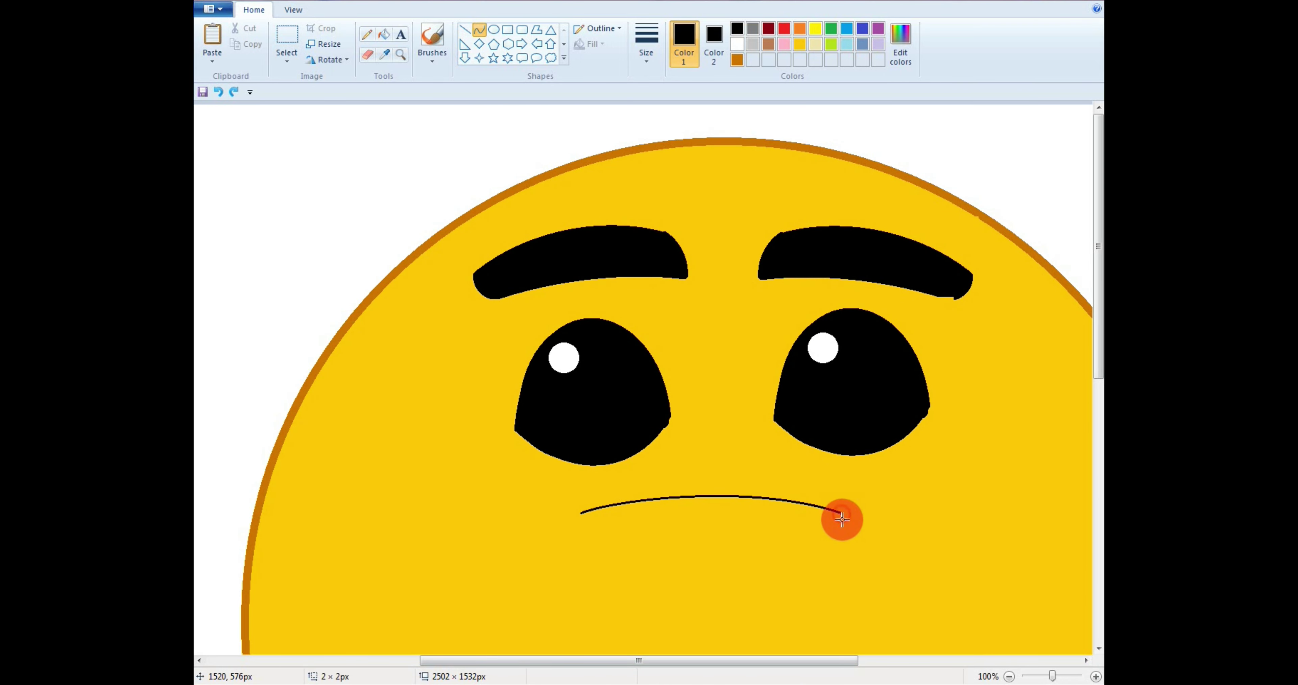
left_click_drag(842, 519, 851, 527)
left_click(938, 513)
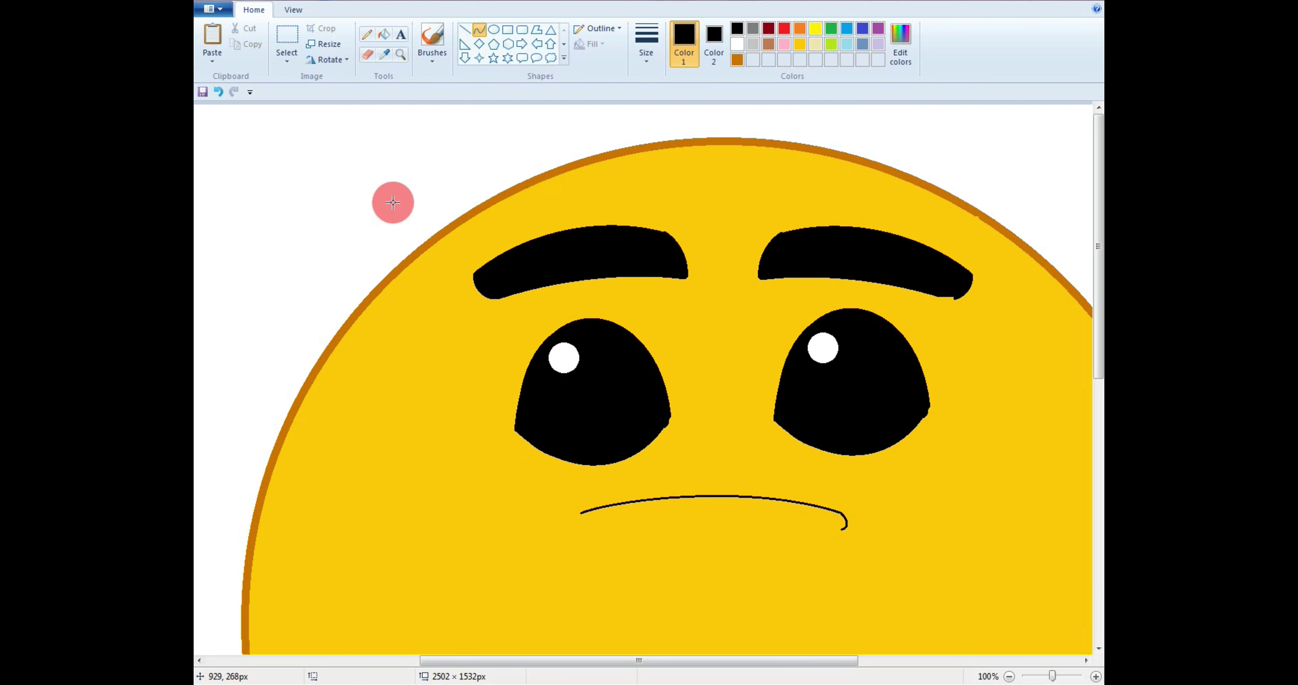
Copy the mouth's right corner, flip it horizontally and join it to the left end of the mouth's upper edge.
left_click(282, 45)
left_click_drag(795, 479, 884, 550)
right_click(855, 514)
left_click(928, 506)
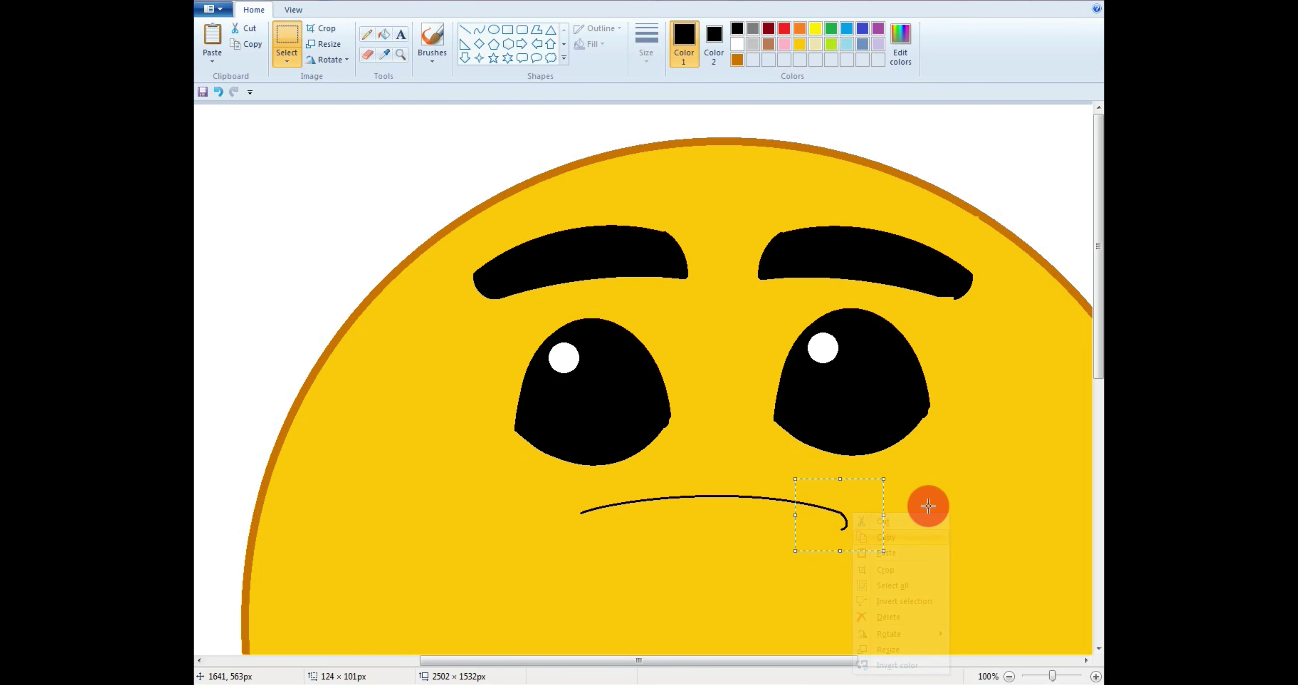
right_click(950, 551)
left_click(956, 417)
left_click(306, 61)
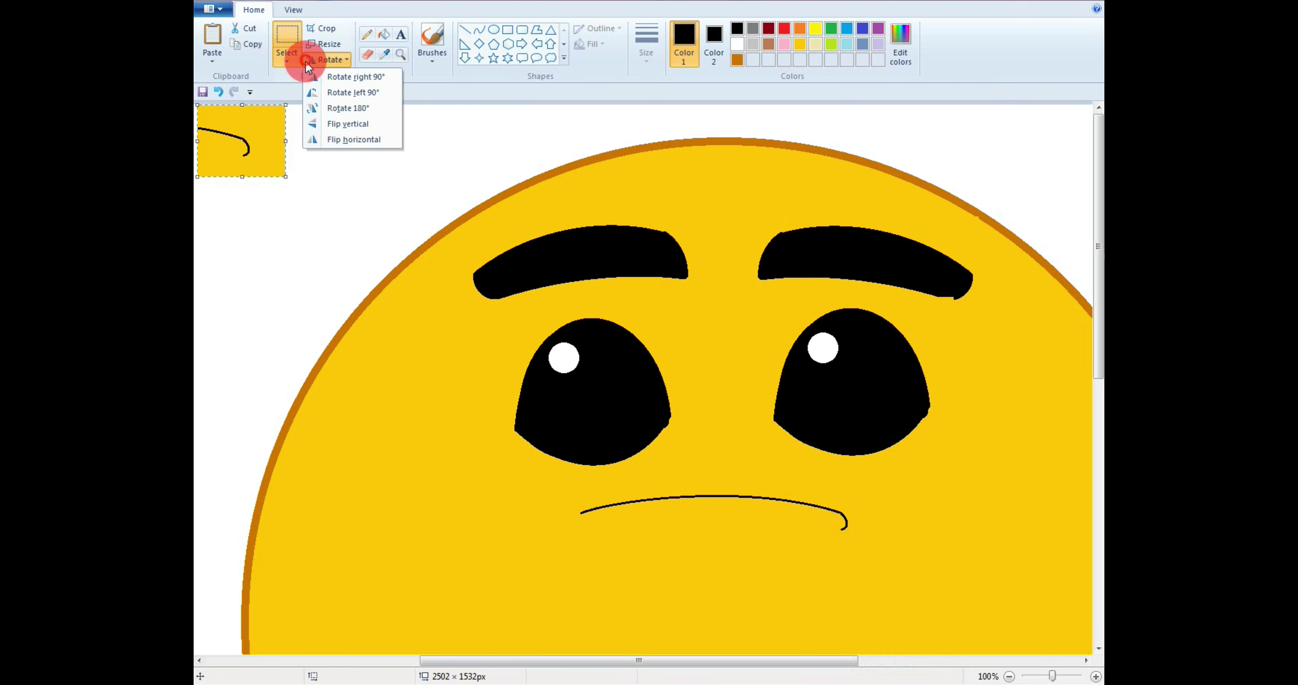
left_click(354, 139)
left_click_drag(254, 145, 556, 528)
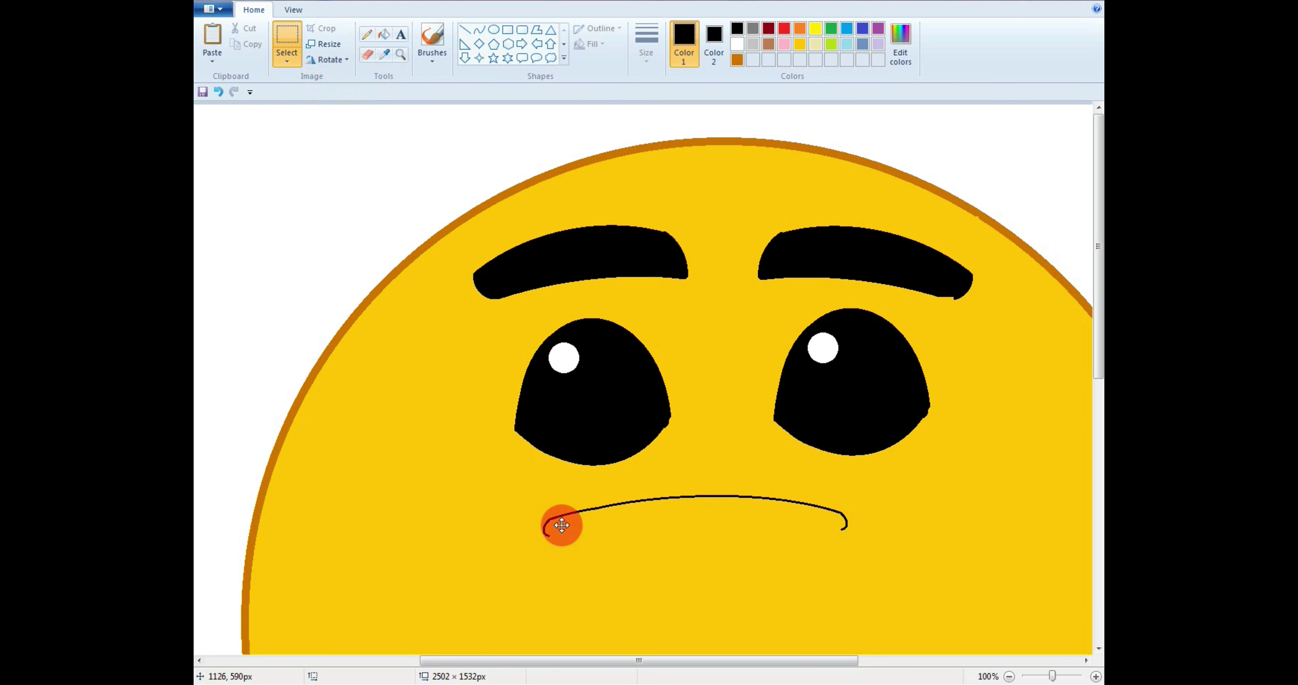
left_click(524, 128)
Close the mouth with a black curve bowed downward between its corners and fill it with a custom dark grey.
left_click(481, 28)
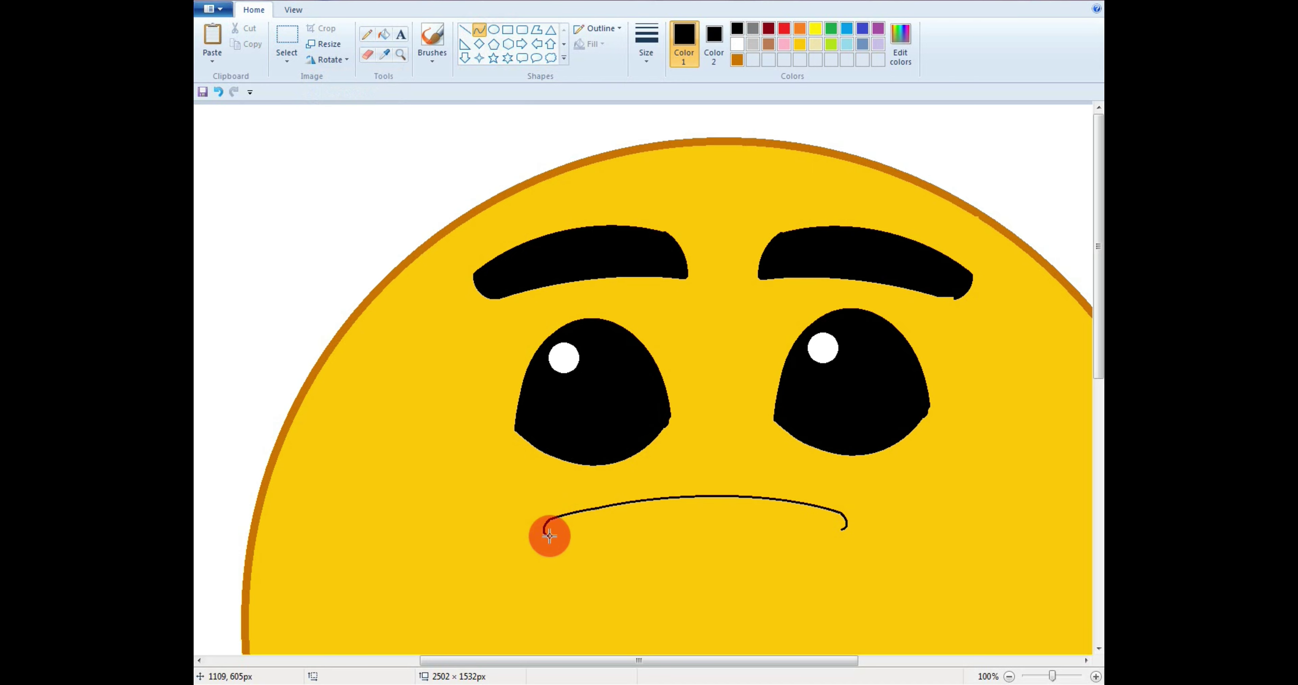
mouse_move(549, 535)
left_mouse_down()
mouse_move(782, 546)
mouse_move(843, 526)
mouse_move(574, 553)
mouse_move(771, 544)
mouse_move(769, 557)
mouse_move(728, 562)
left_mouse_up()
left_click(384, 34)
left_click(900, 43)
left_click(794, 360)
left_click(517, 437)
left_click(687, 531)
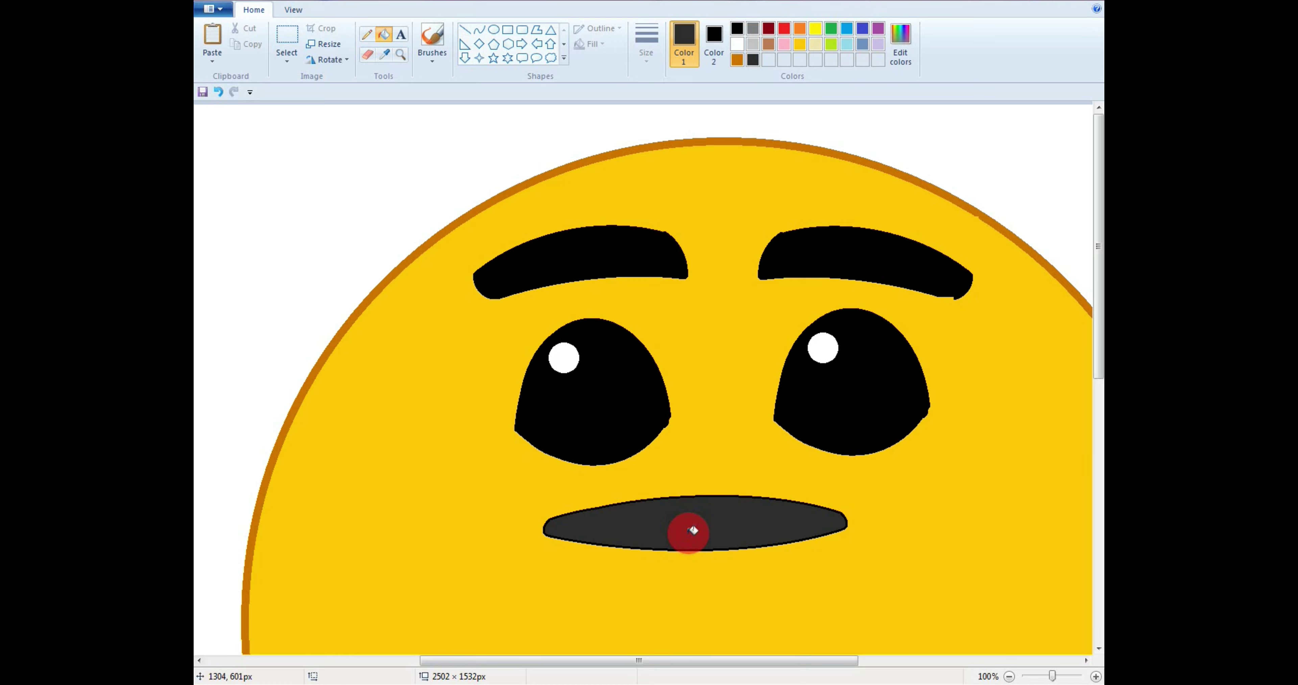
Move the mouth slightly to the right and upward, and fill the black area left behind with the face's yellow.
left_click(290, 33)
left_click_drag(529, 490, 857, 571)
left_click_drag(724, 524, 746, 520)
left_click(988, 458)
left_click(384, 34)
left_click(737, 28)
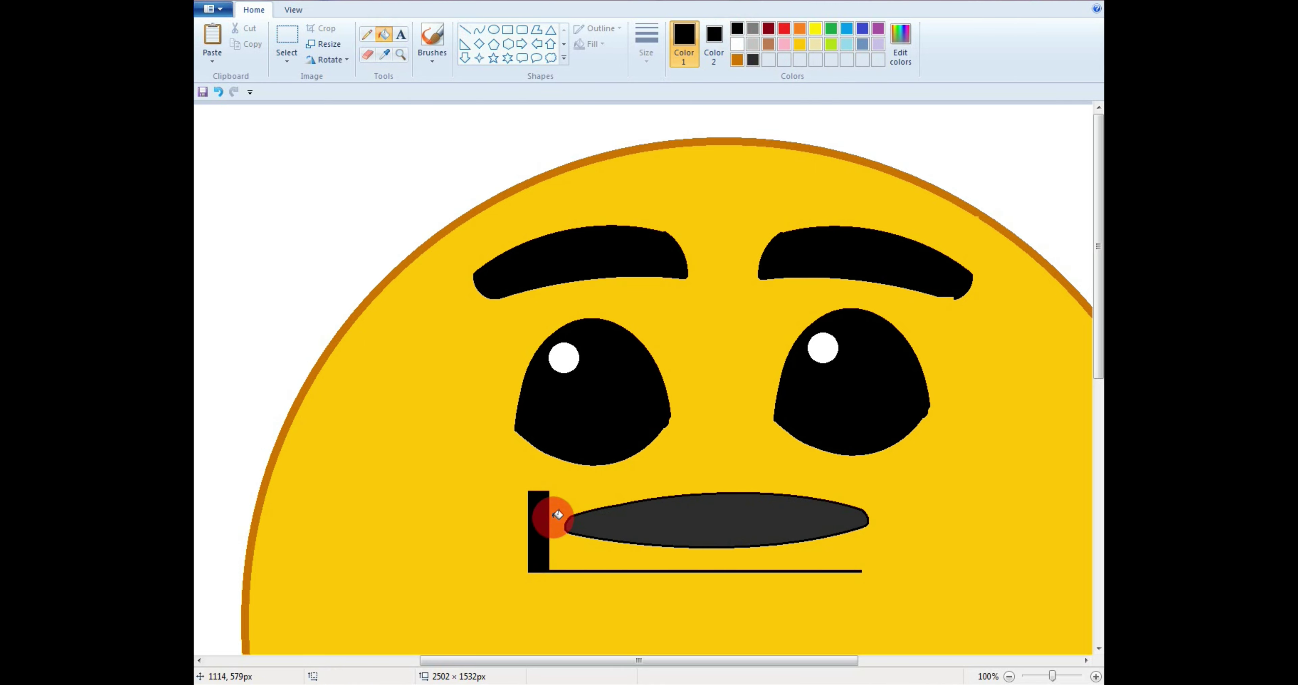
left_click(799, 44)
left_click(539, 518)
Draw the left arm's upper edge as a thicker brown curve sagging from the face's left side toward the area below the mouth.
left_click(1008, 675)
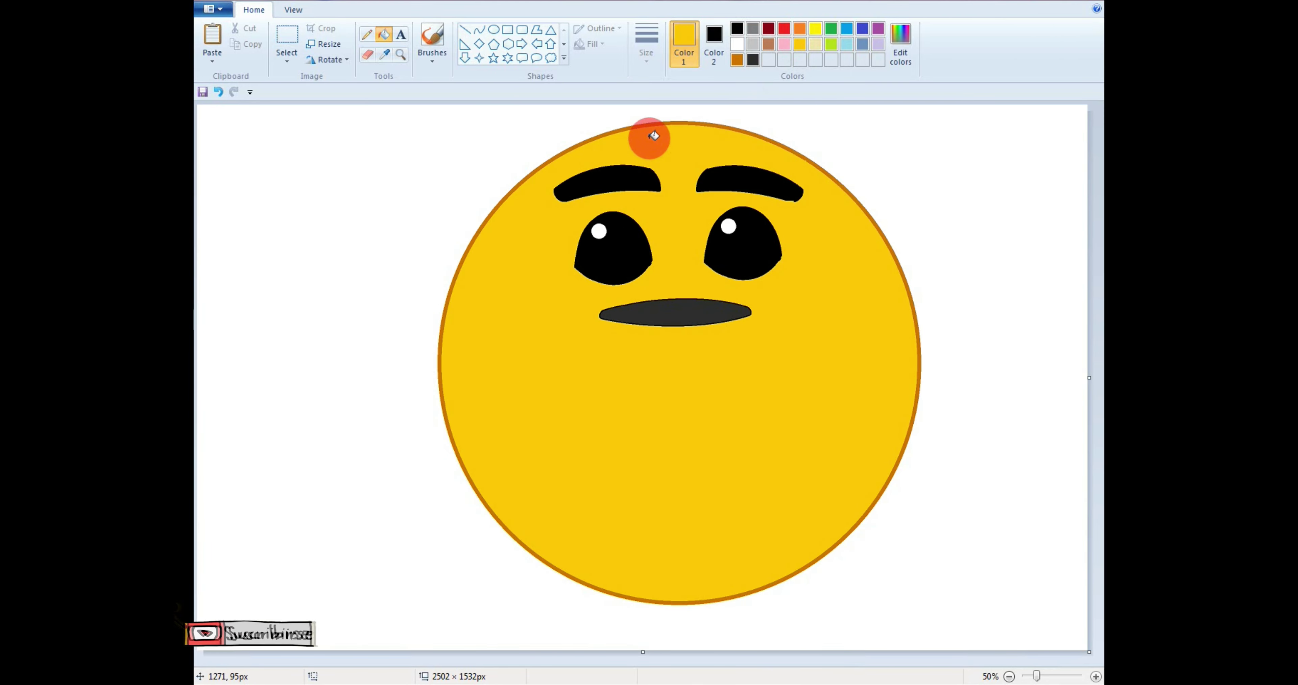
left_click(479, 30)
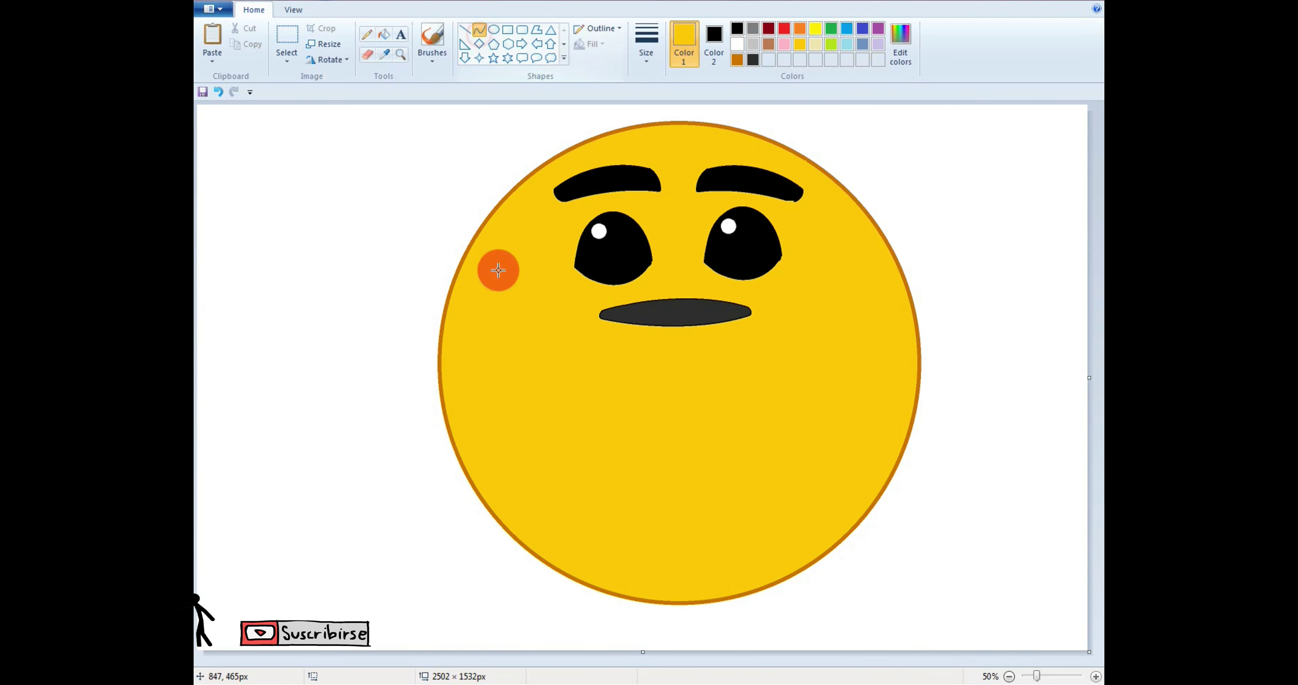
left_click(736, 60)
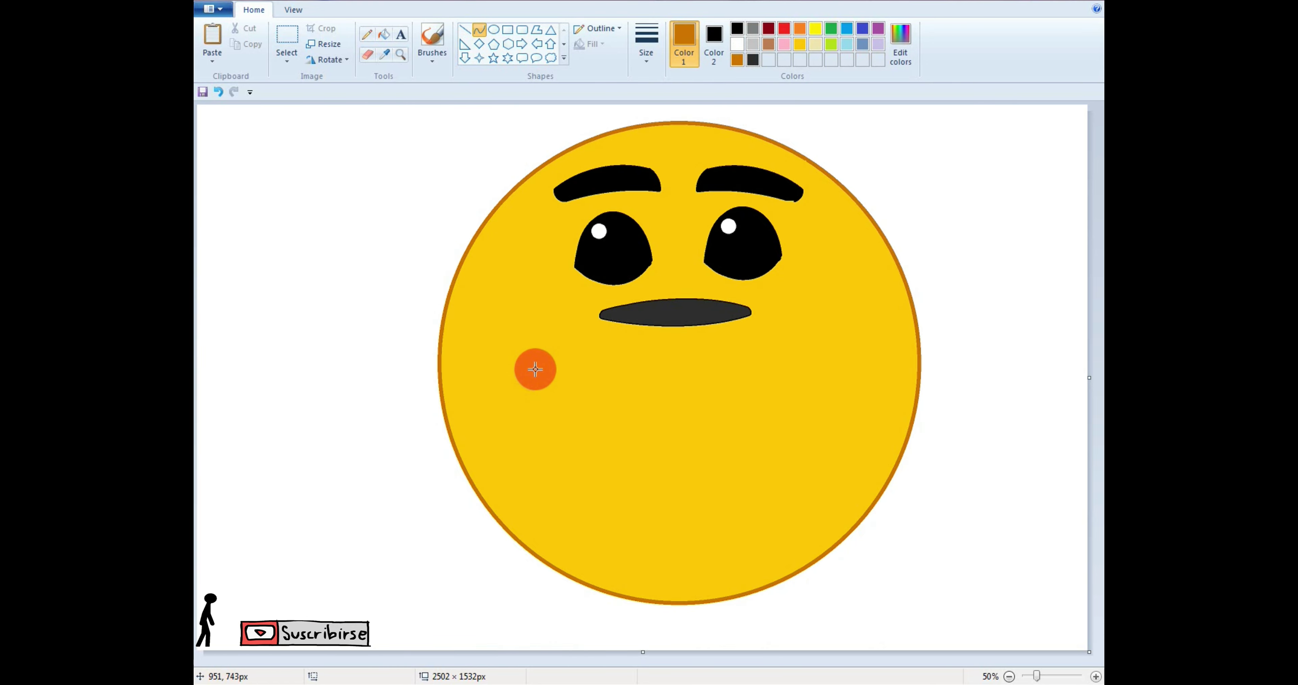
left_click_drag(522, 370, 564, 400)
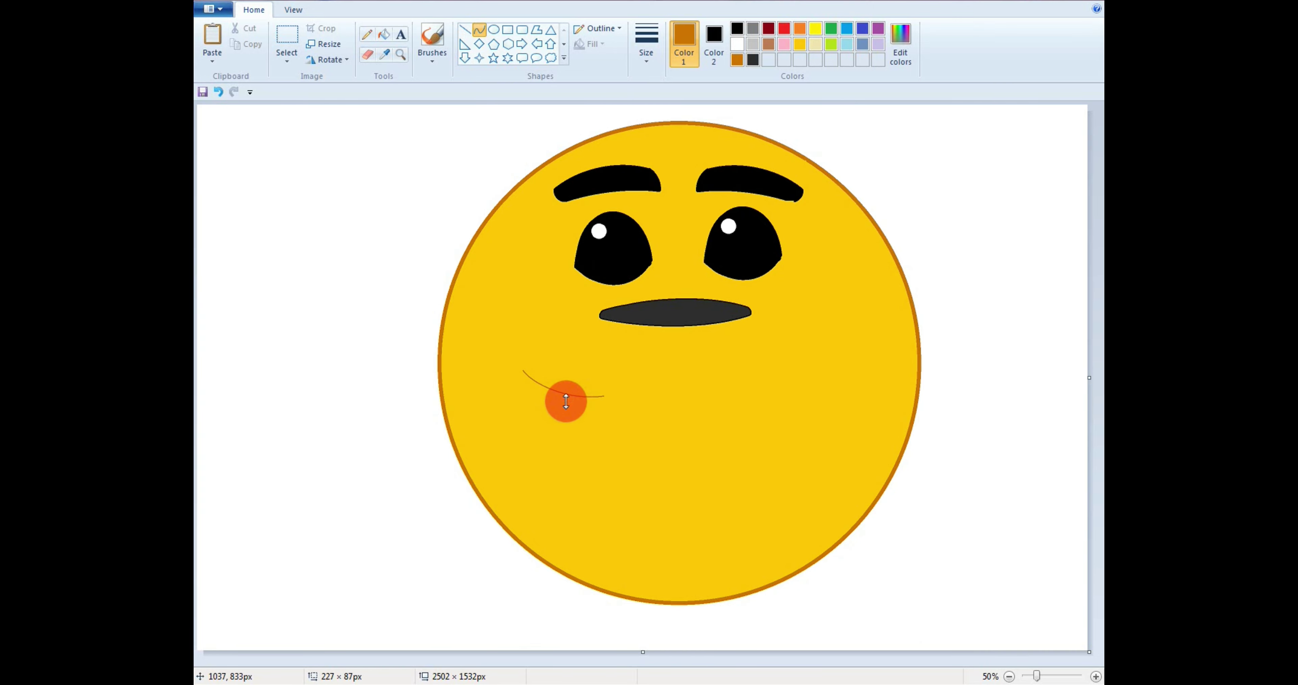
key("ctrl+z")
left_click(645, 51)
left_click(643, 105)
mouse_move(527, 371)
left_mouse_down()
mouse_move(594, 408)
mouse_move(599, 391)
left_mouse_up()
key("ctrl+z")
mouse_move(506, 361)
left_mouse_down()
mouse_move(593, 395)
mouse_move(518, 372)
mouse_move(565, 394)
left_mouse_up()
left_click(617, 402)
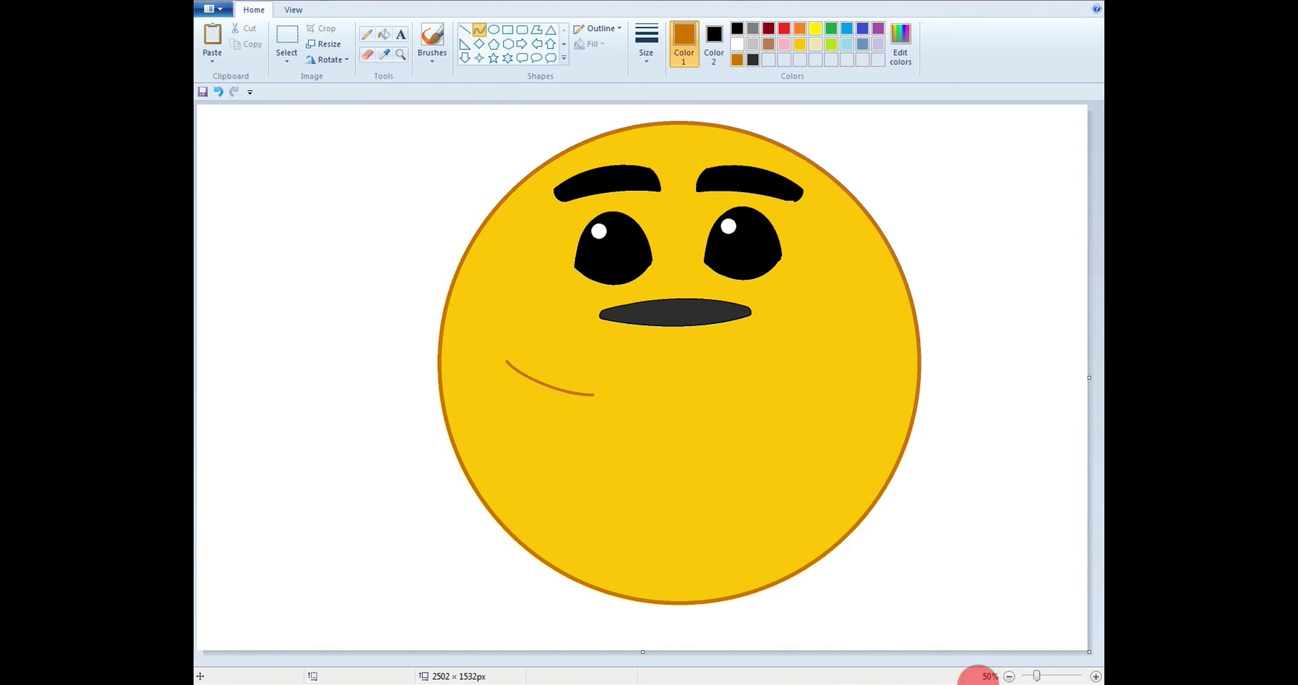
Extend the left arm's upper edge with a small brown thumb curve and a larger rounded hand curve beneath it.
left_click(1096, 676)
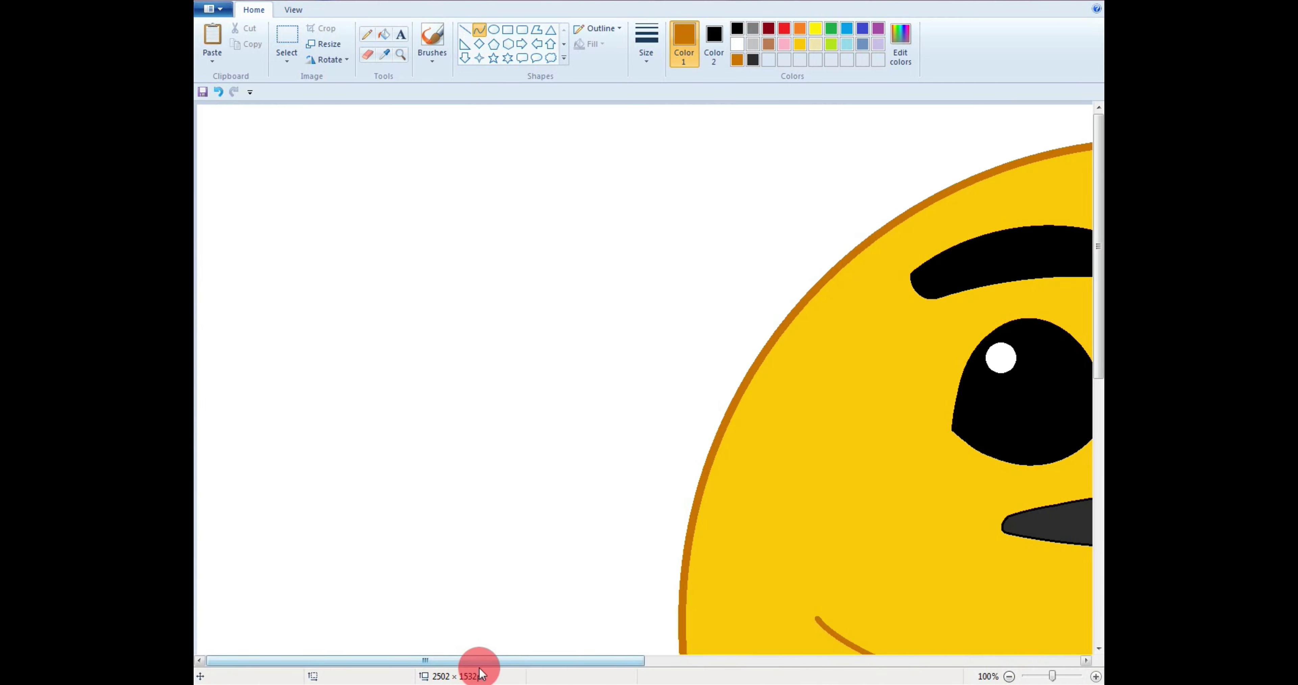
left_click_drag(479, 662, 614, 662)
left_click_drag(1098, 321, 1097, 476)
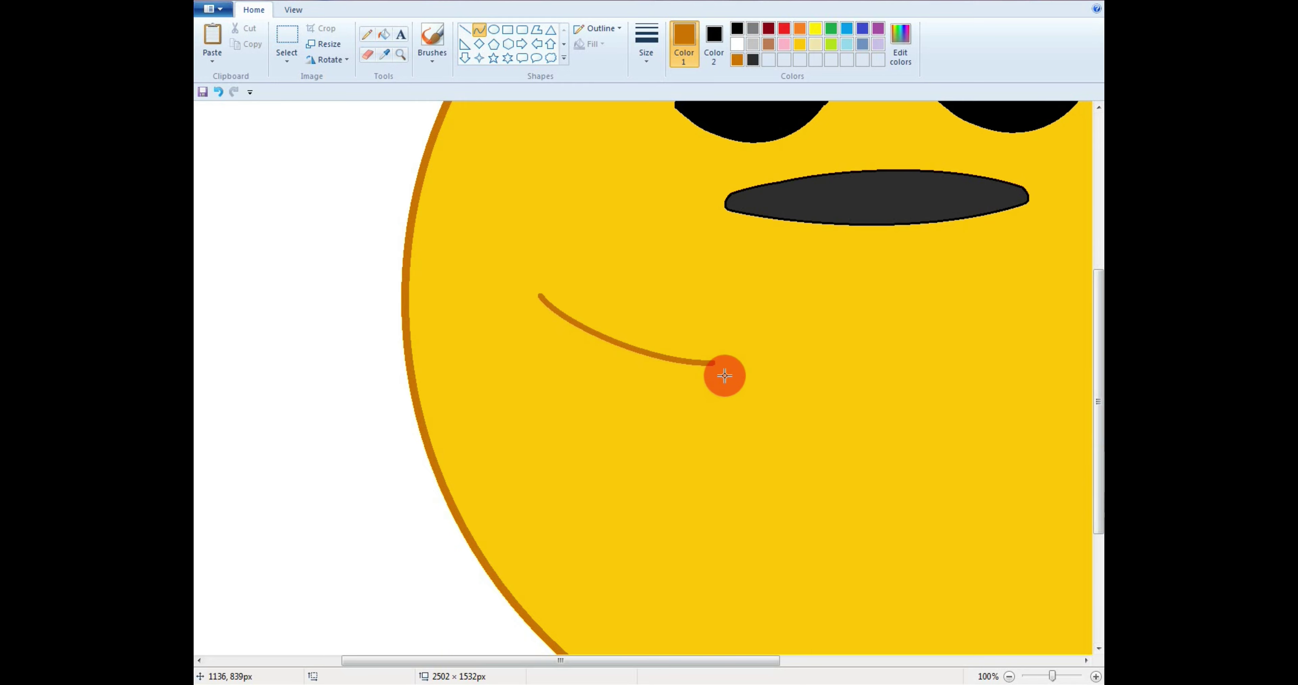
left_click_drag(710, 362, 755, 383)
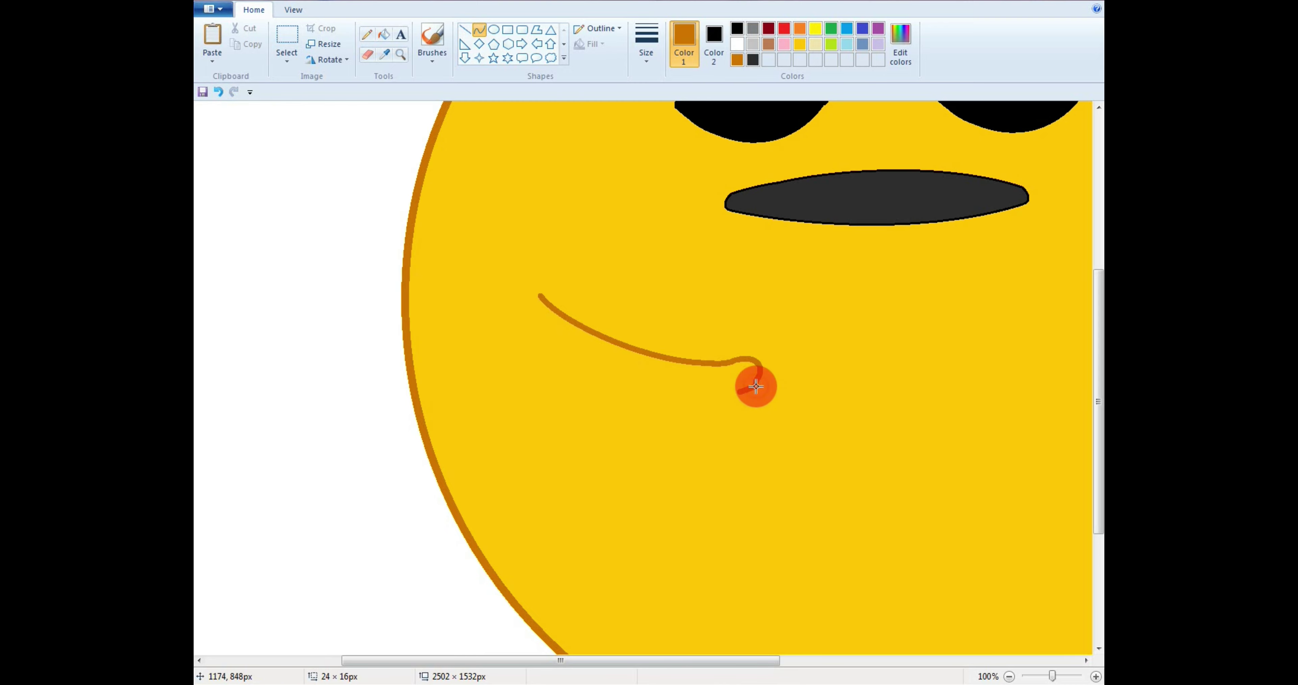
mouse_move(753, 385)
left_mouse_down()
mouse_move(788, 387)
mouse_move(740, 392)
mouse_move(776, 411)
mouse_move(779, 463)
mouse_move(739, 393)
mouse_move(759, 451)
mouse_move(789, 467)
left_mouse_up()
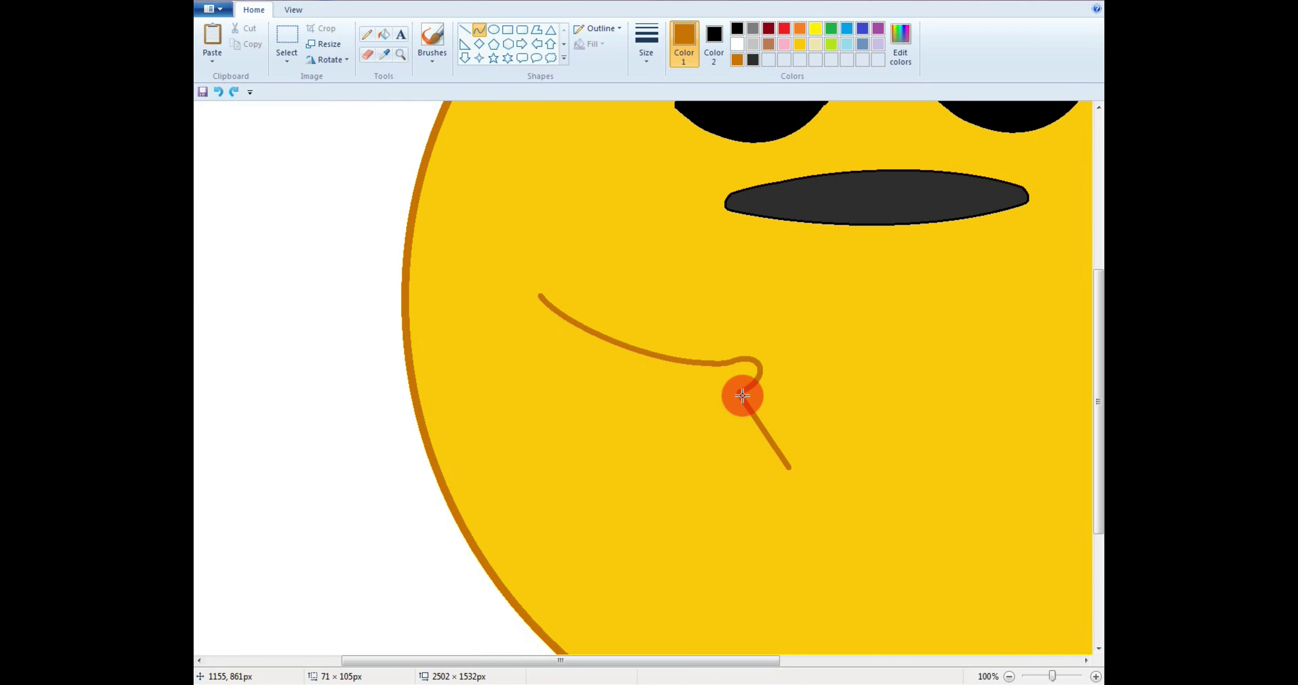
left_click_drag(750, 406, 837, 434)
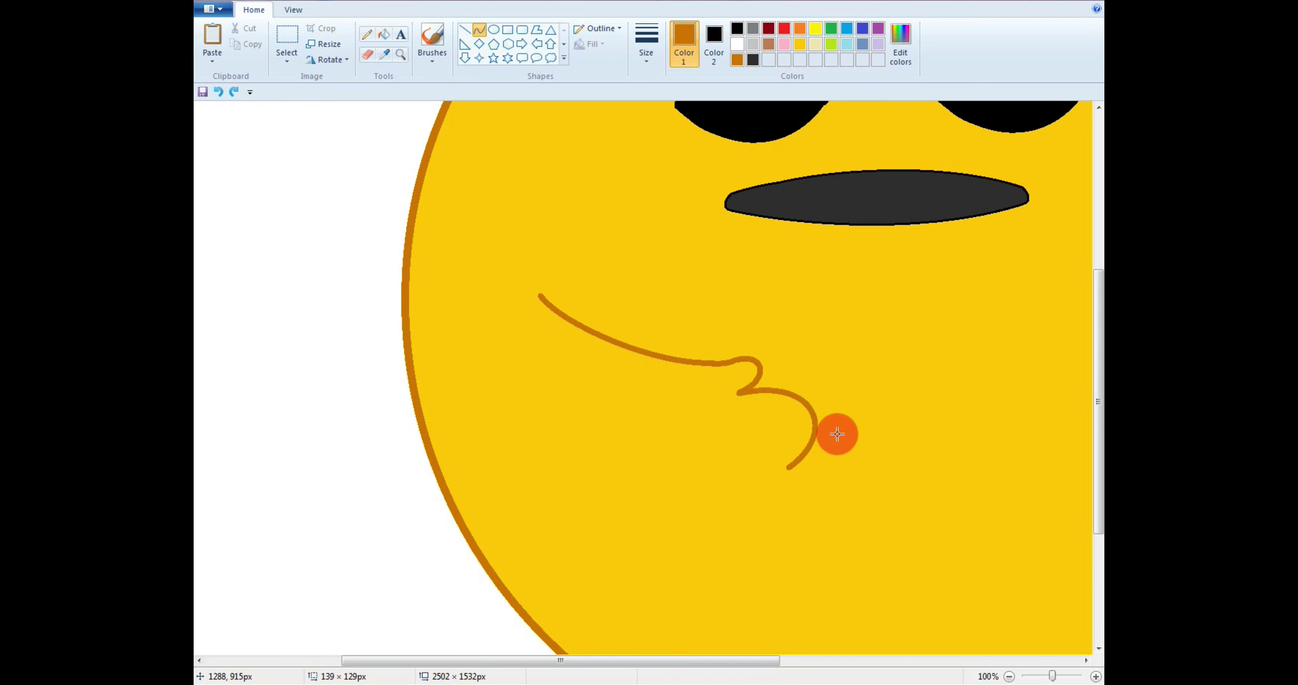
Draw the left arm's lower edge as a brown curve about 493 px wide, bowed downward from the hand to the face's outline.
left_click_drag(788, 466, 441, 471)
left_click_drag(790, 474, 706, 513)
mouse_move(544, 504)
left_mouse_down()
mouse_move(519, 504)
mouse_move(524, 515)
left_mouse_up()
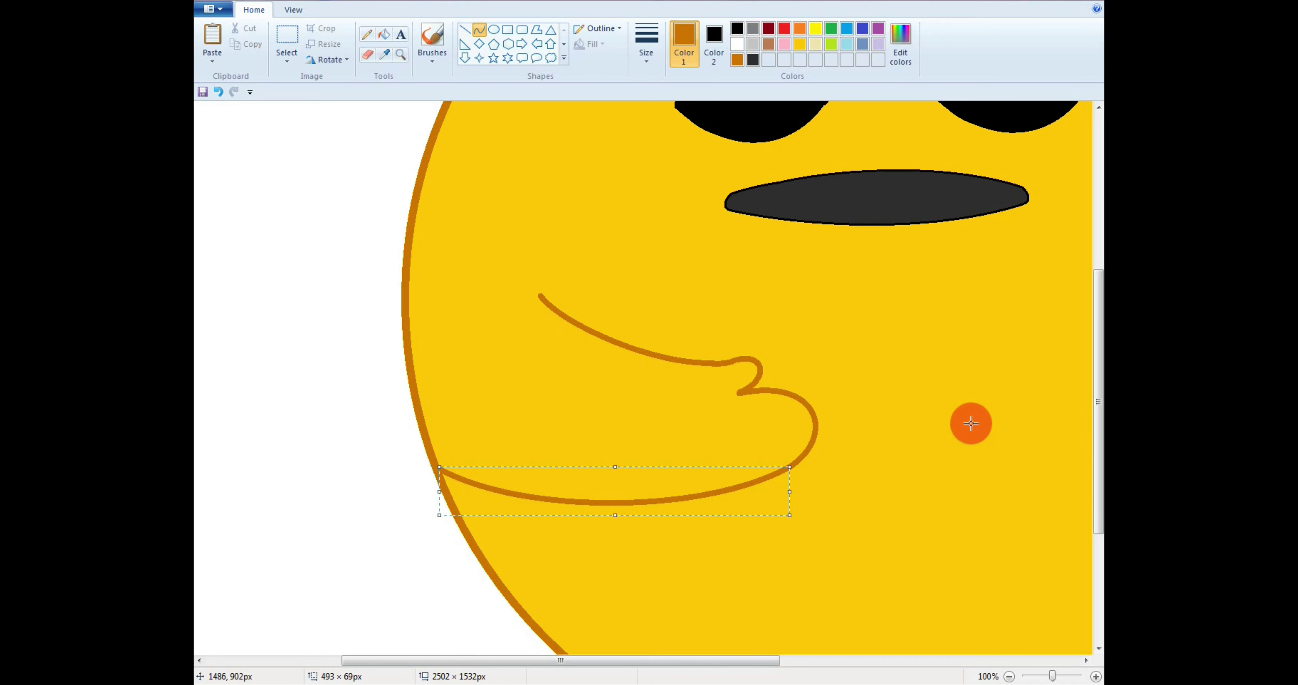
left_click(950, 417)
Copy the left arm, flip the copy horizontally and align it with the right side of the face's outline.
scroll(898, 602, "down", 1)
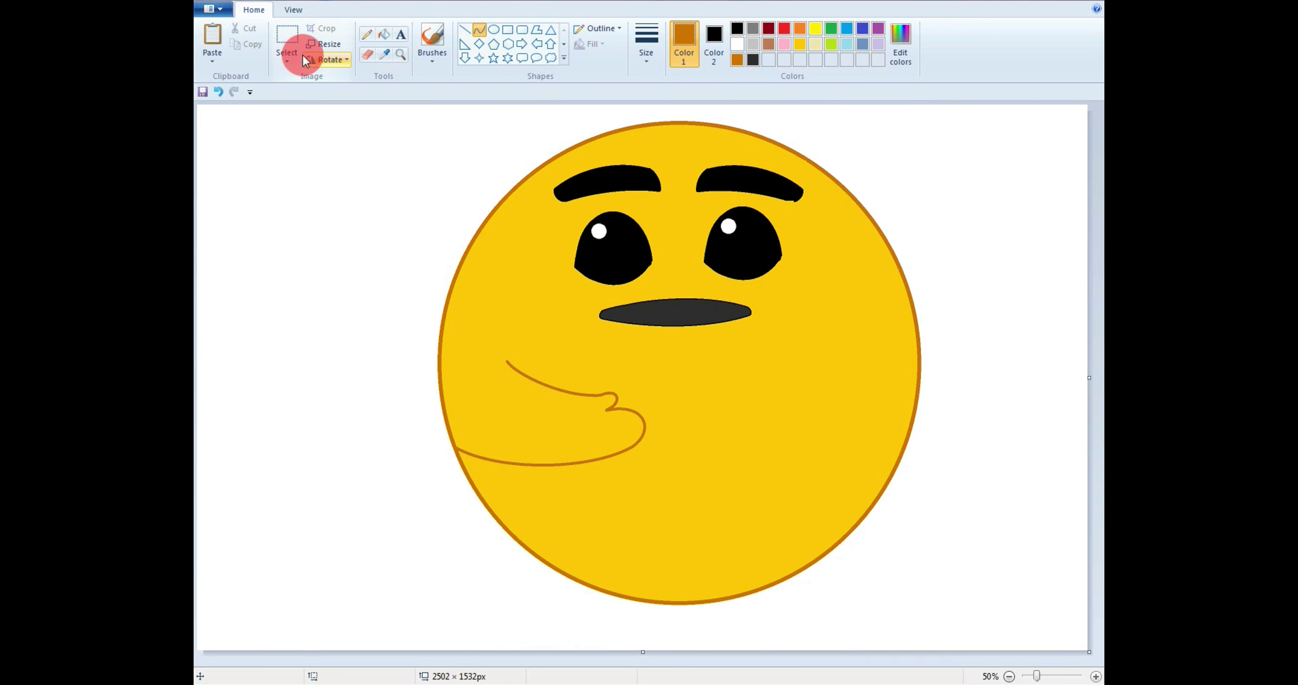
left_click(287, 36)
left_click_drag(357, 341, 659, 525)
right_click(529, 400)
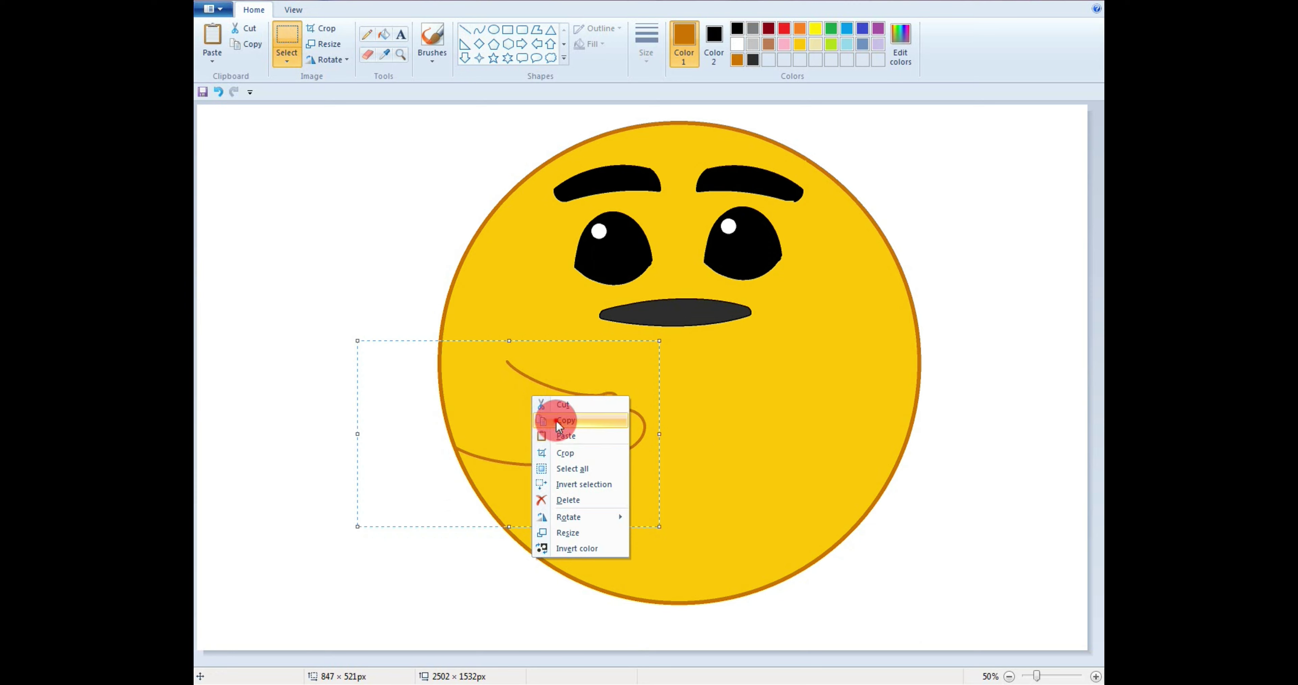
left_click(554, 426)
right_click(776, 439)
left_click(790, 476)
left_click(326, 60)
left_click(339, 139)
left_click_drag(368, 210, 808, 436)
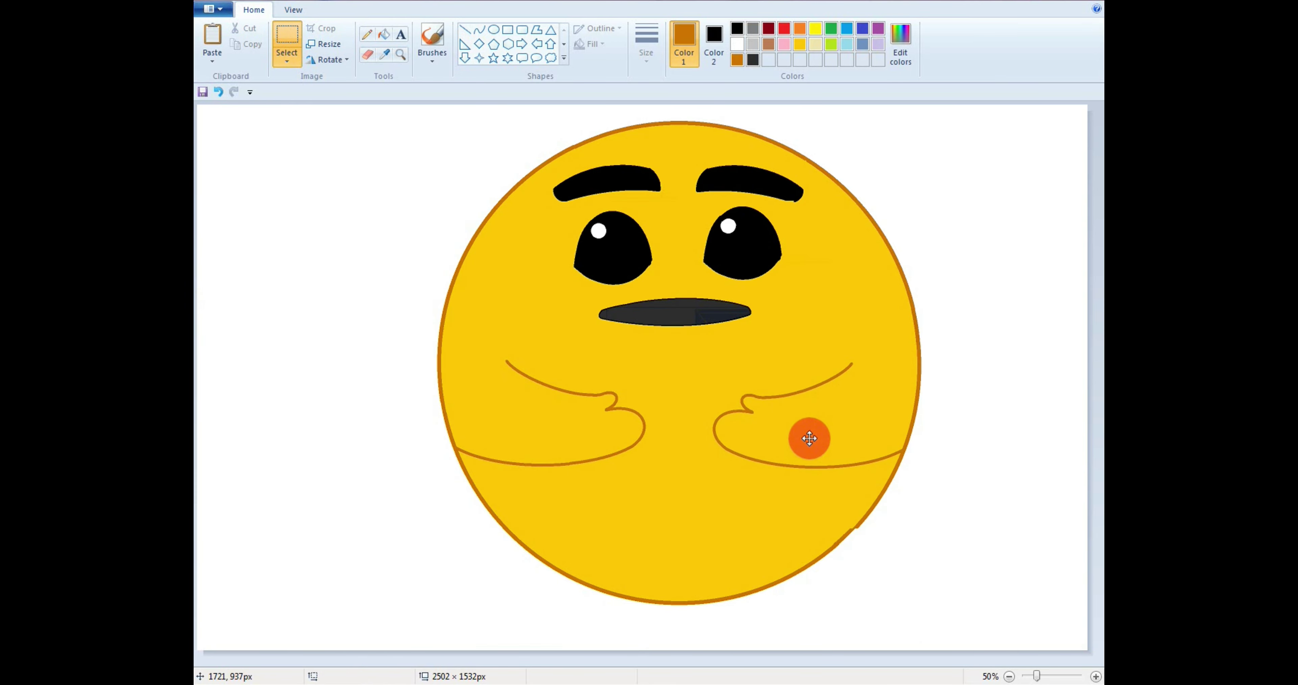
left_click(479, 87)
Draw a large dark red heart outline, resized and positioned between the hands with its tip just below the face.
left_click(464, 28)
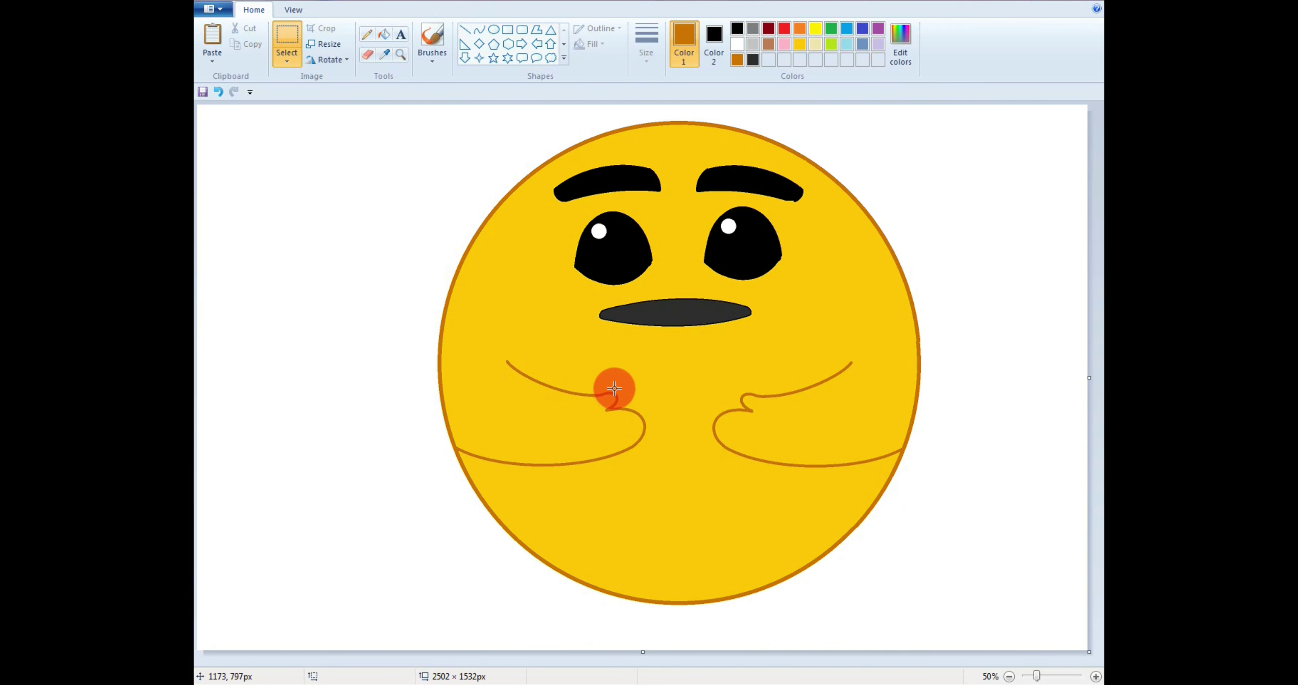
left_click(592, 44)
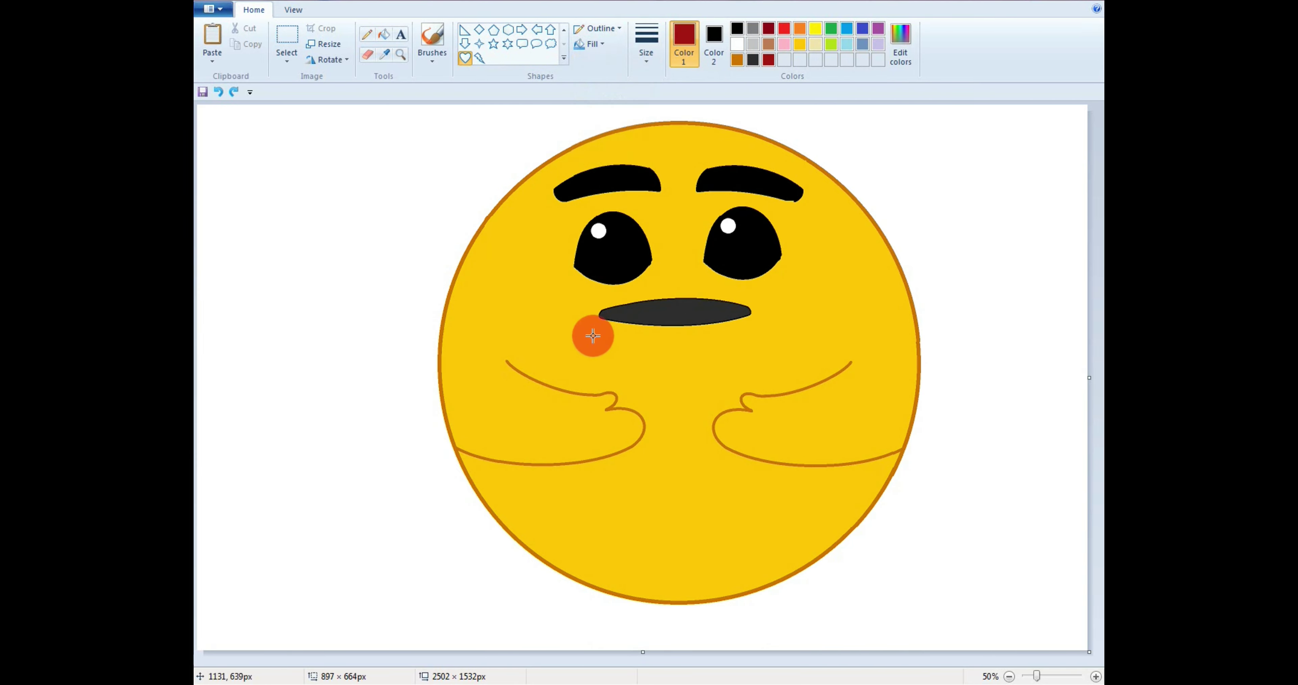
left_click_drag(573, 340, 876, 620)
left_click_drag(772, 524, 719, 544)
left_click_drag(823, 640, 783, 609)
left_click_drag(673, 494, 695, 501)
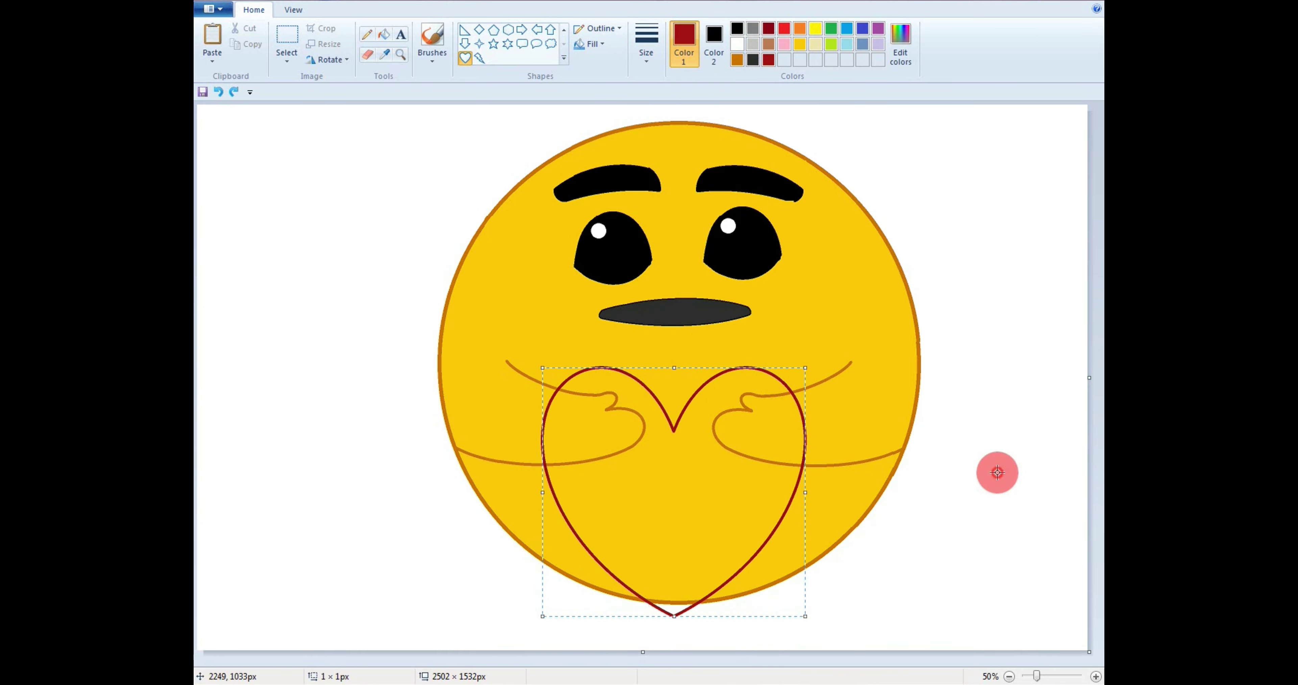
left_click(541, 134)
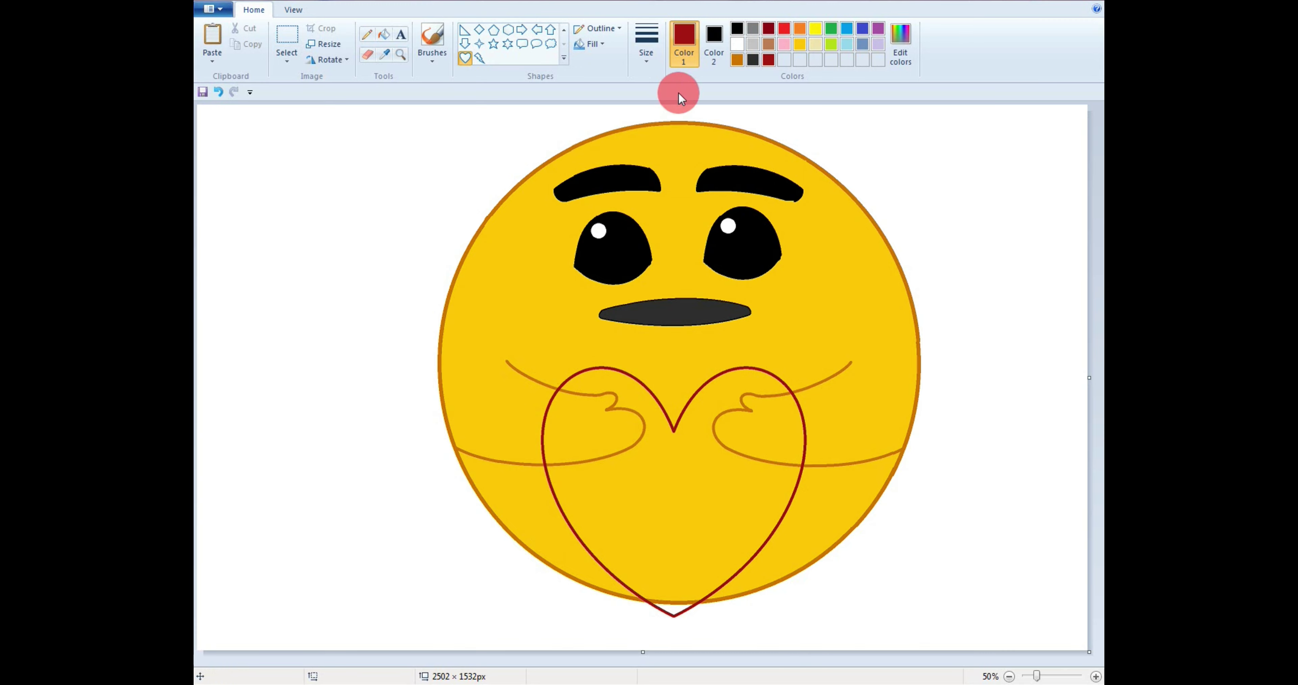
Erase the heart's outline where it crosses the arms and hands, using the eraser with the face's yellow as its colour.
left_click(713, 43)
left_click(799, 44)
left_click(367, 55)
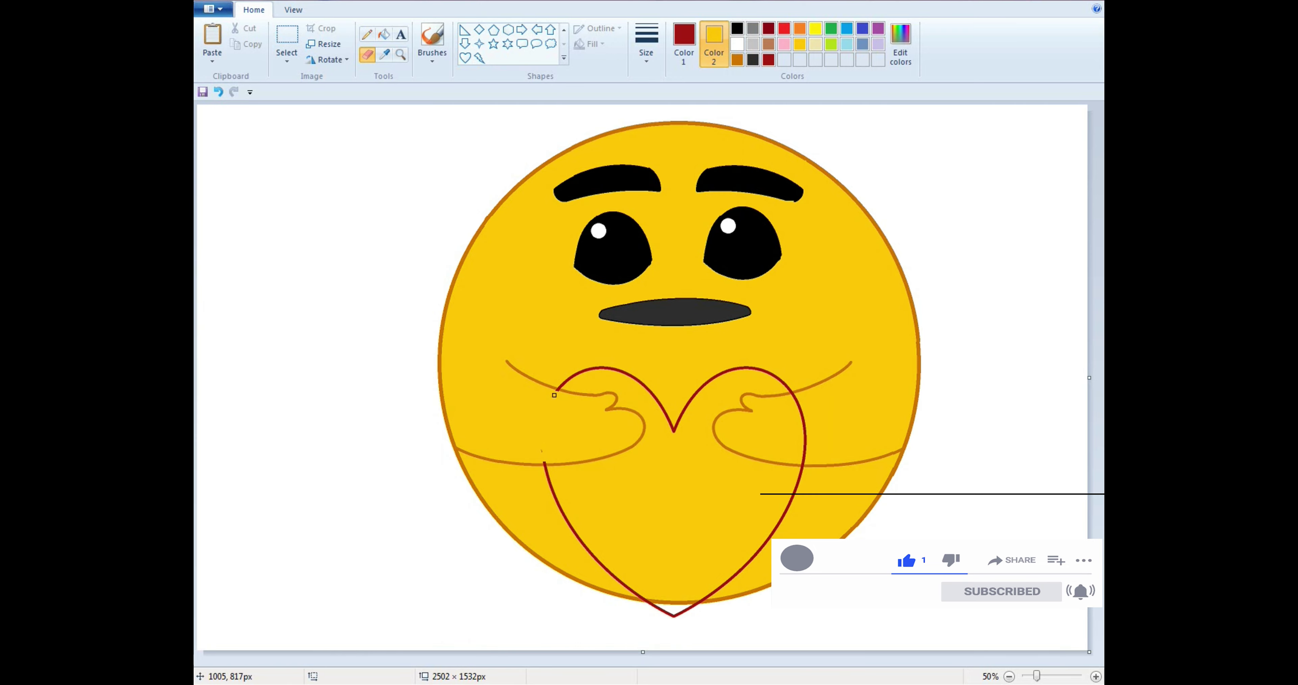
key("ctrl+z")
left_click(1095, 676)
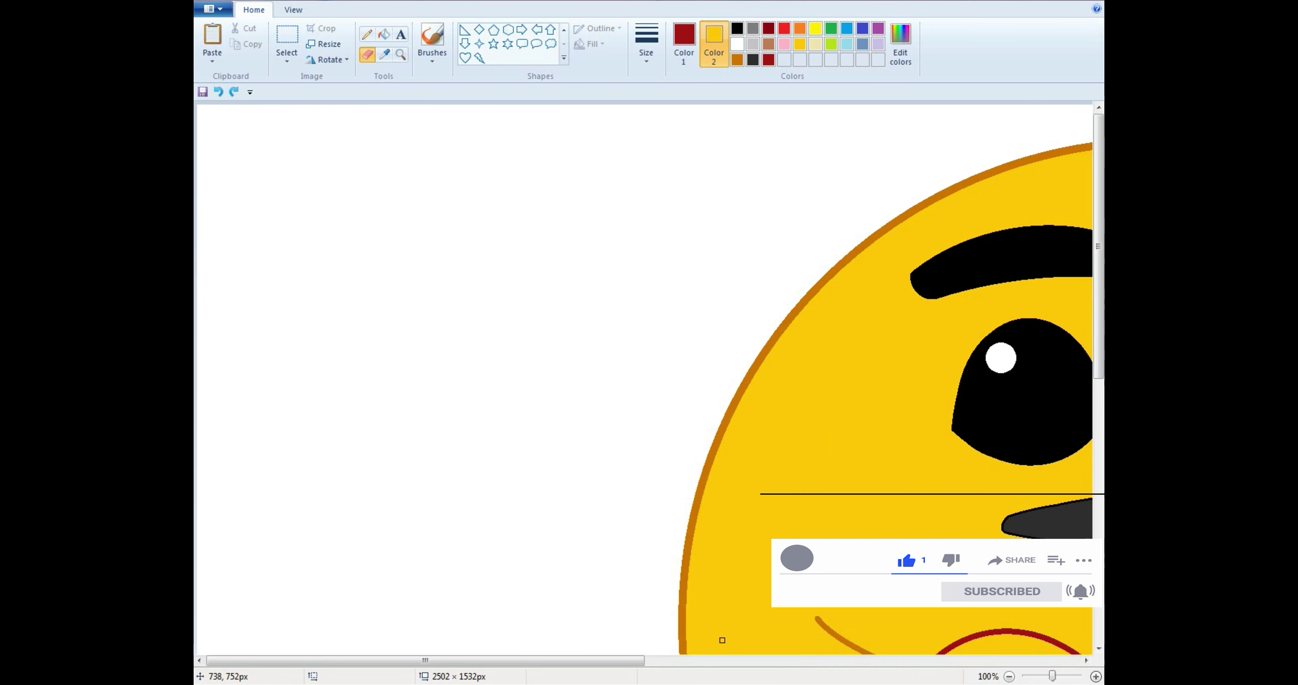
left_click_drag(625, 660, 731, 659)
left_click_drag(1098, 308, 1097, 431)
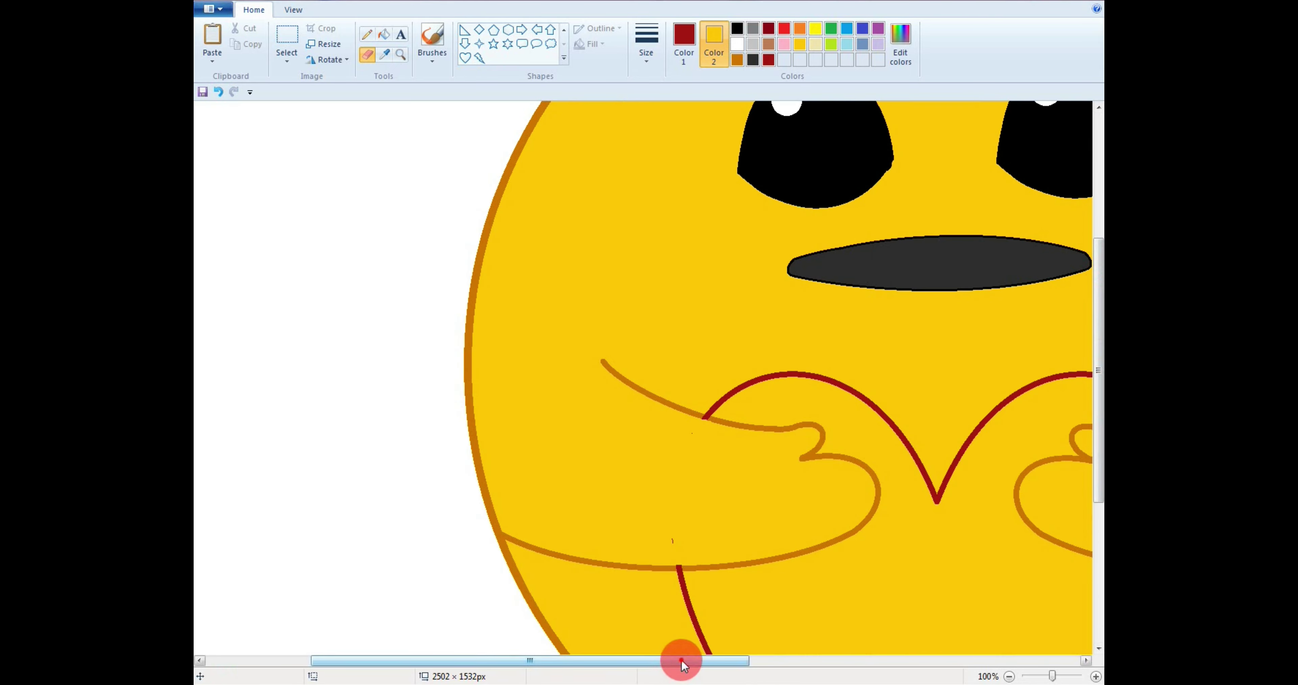
left_click_drag(681, 660, 882, 660)
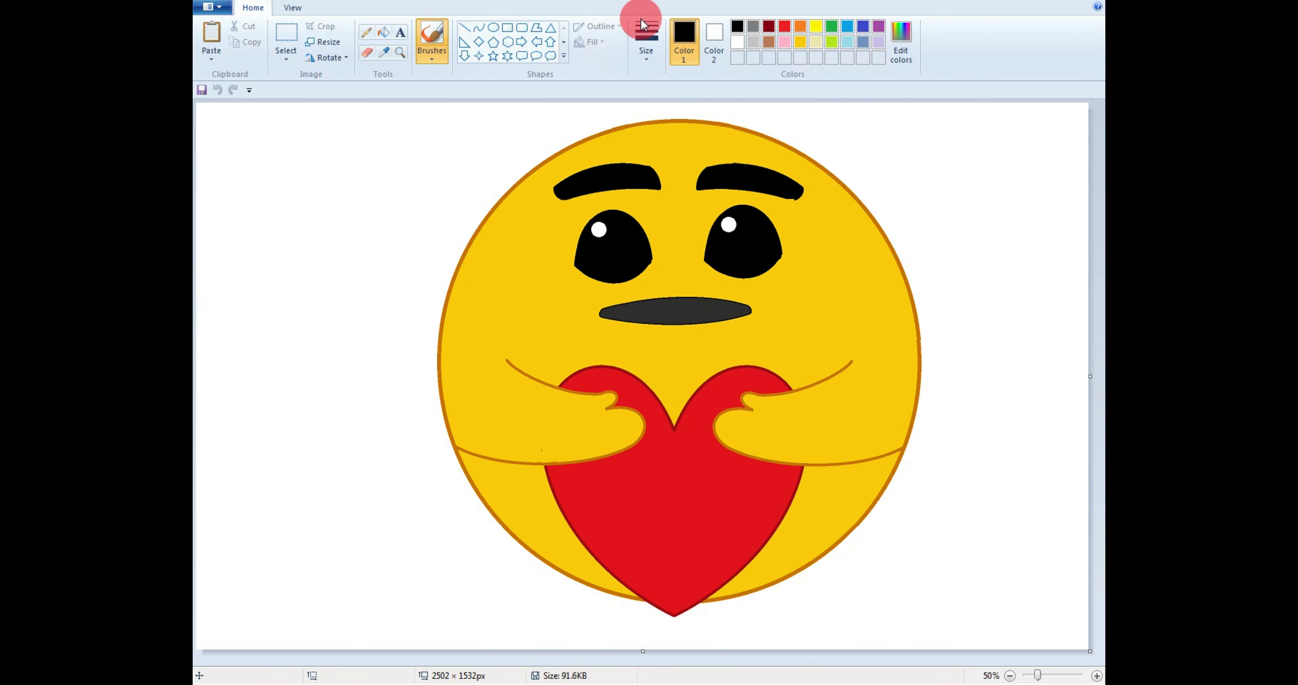
Fill the mouth with black.
left_click(737, 27)
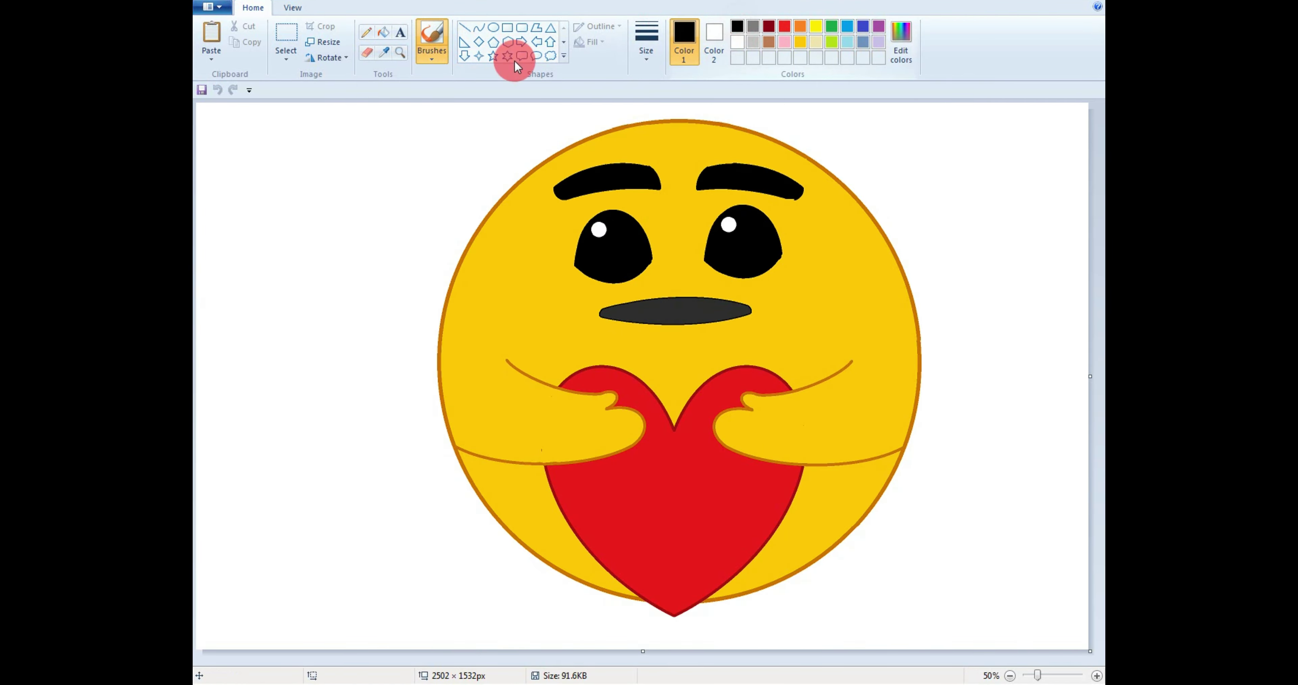
left_click(378, 40)
left_click(684, 307)
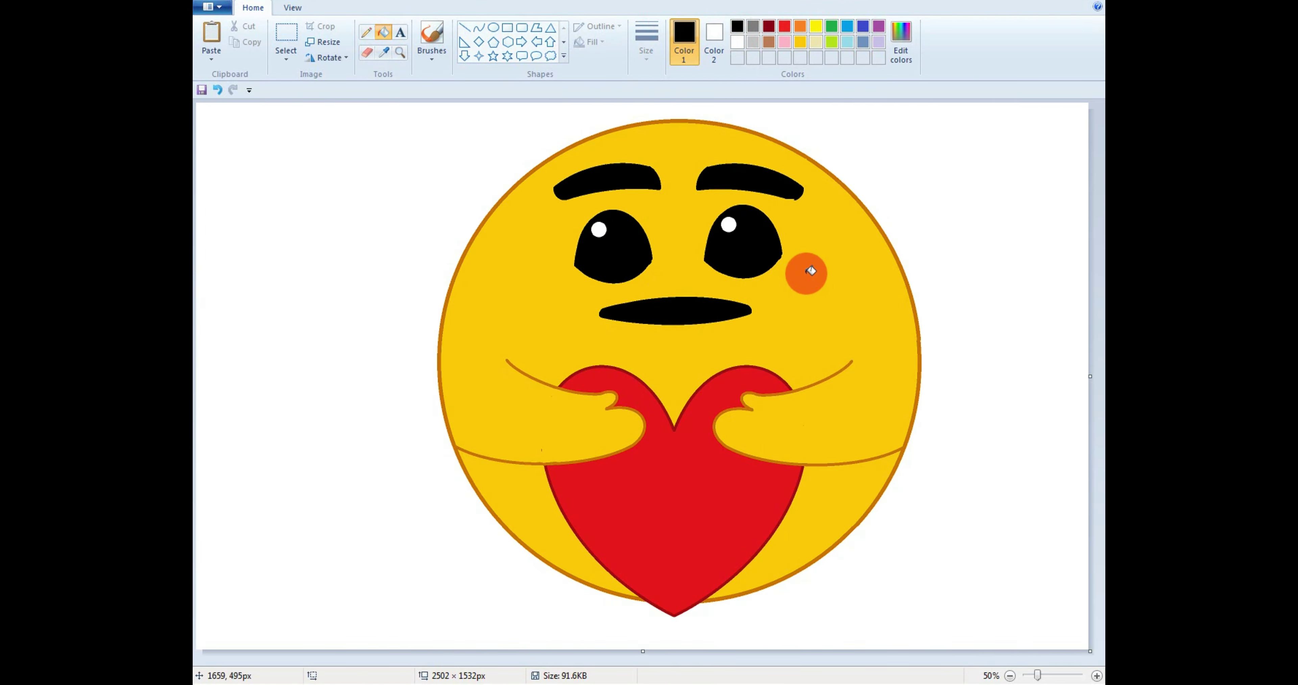